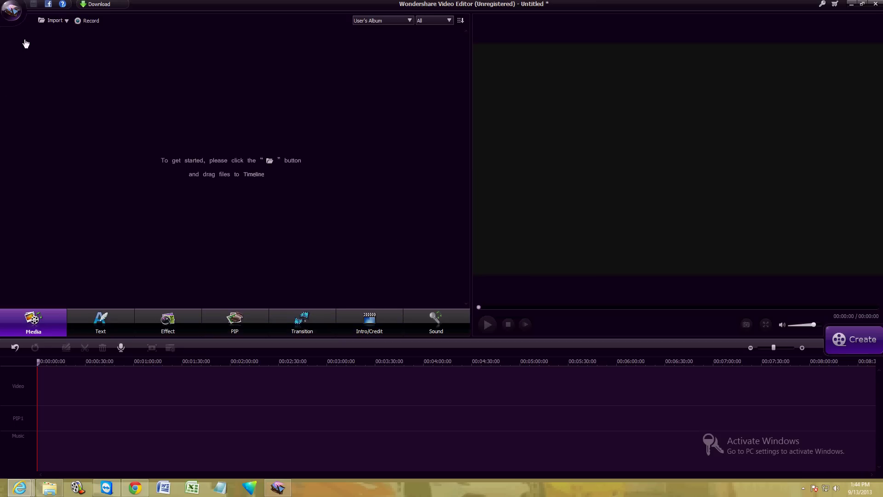
Import 'Games Ap Review and Tutorial Windows 8_avi_Output_3' from the Desktop into the media library
{"action": "left_click", "coordinate": [43, 21]}
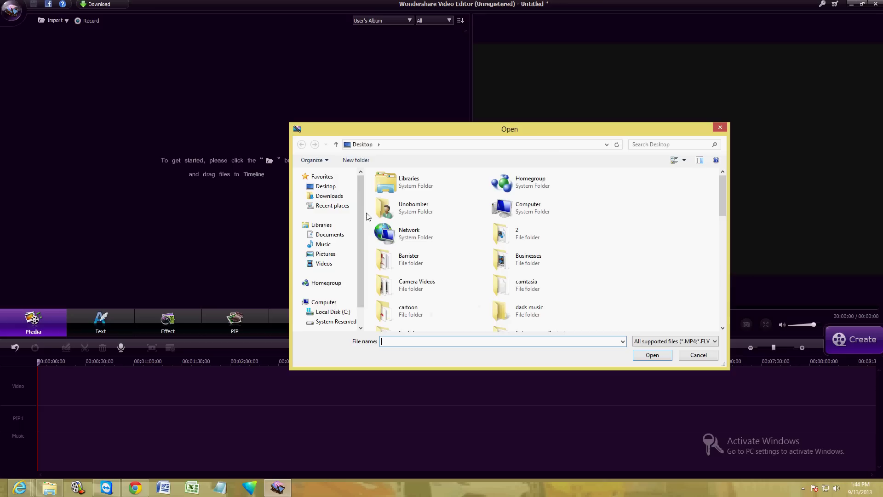
{"action": "left_click", "coordinate": [327, 186]}
{"action": "left_click_drag", "start_coordinate": [724, 196], "coordinate": [681, 292]}
{"action": "left_click", "coordinate": [541, 227]}
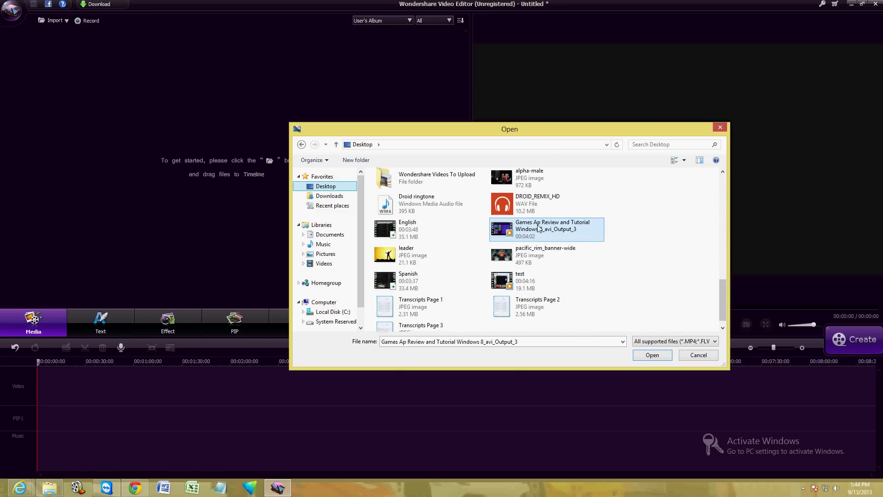
{"action": "left_click", "coordinate": [651, 355]}
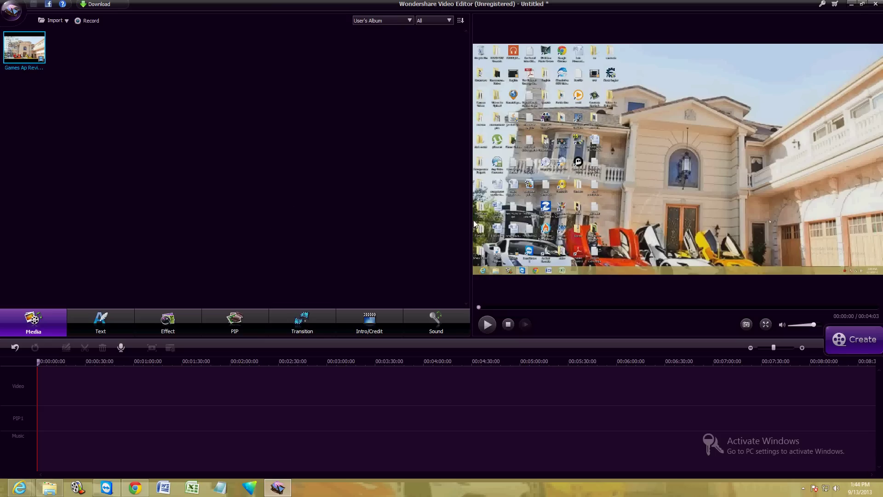
Drag the imported games clip from the library onto the video track
{"action": "left_click", "coordinate": [90, 139]}
{"action": "left_click", "coordinate": [30, 57]}
{"action": "left_click_drag", "start_coordinate": [21, 45], "coordinate": [138, 403]}
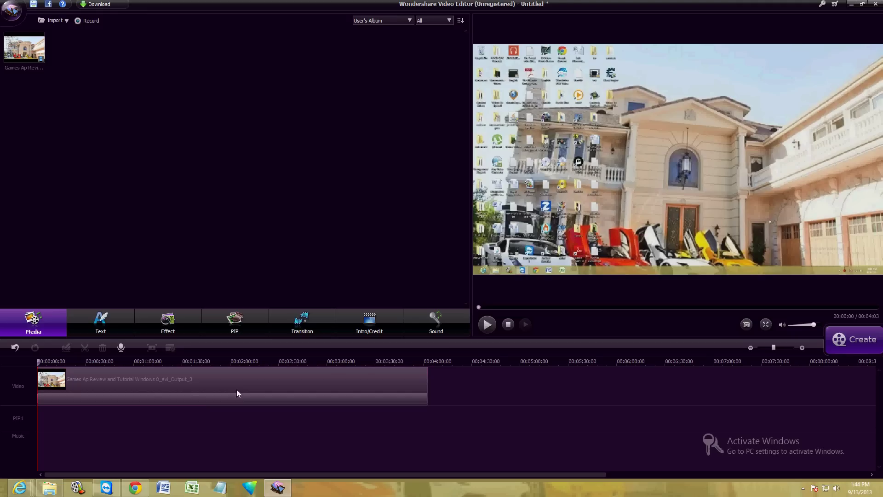
Preview the games clip, then move the playhead to the 00:01:20 cut point
{"action": "left_click", "coordinate": [487, 324]}
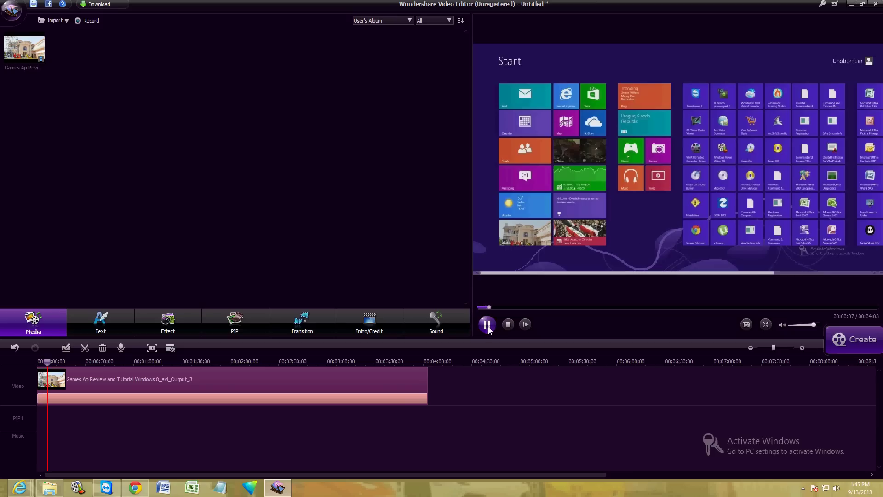
{"action": "key", "text": "space"}
{"action": "left_click", "coordinate": [249, 442]}
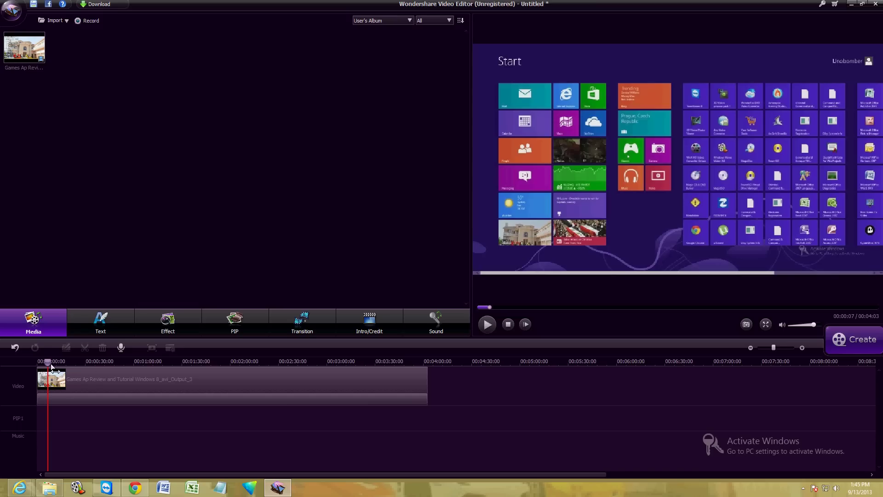
{"action": "left_click_drag", "start_coordinate": [48, 362], "coordinate": [68, 362]}
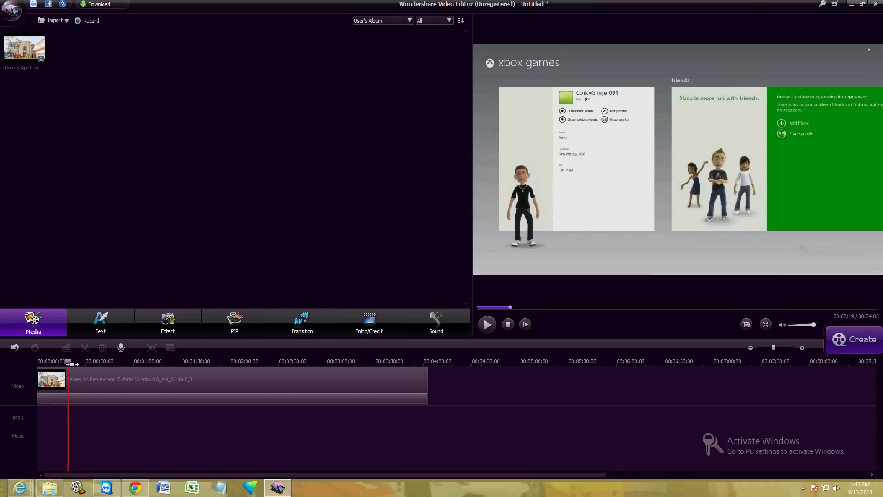
{"action": "left_click", "coordinate": [82, 368]}
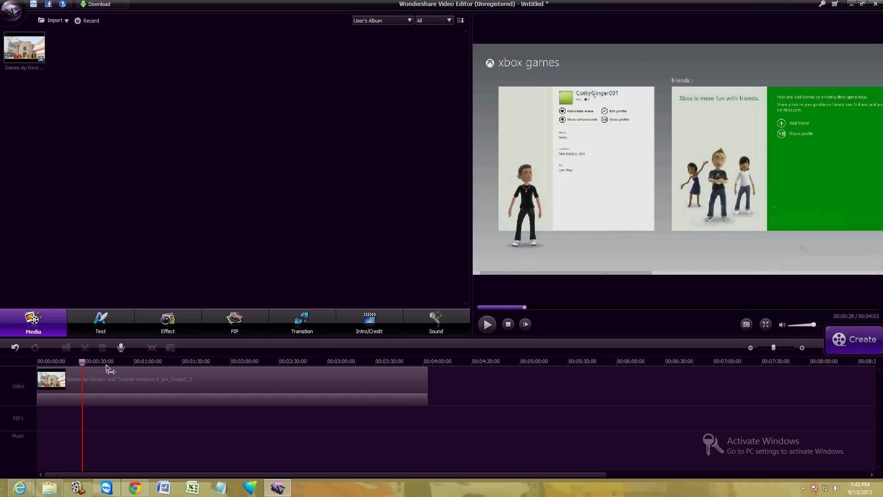
{"action": "left_click", "coordinate": [165, 366]}
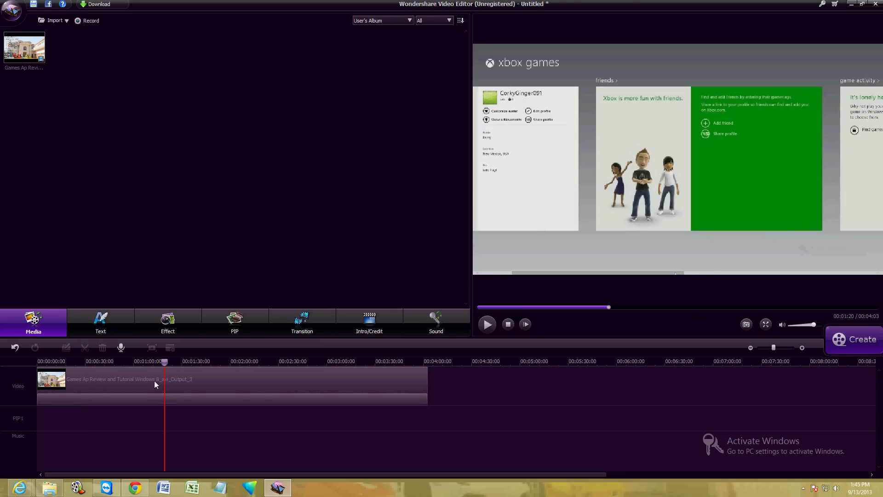
Split the selected games clip with the scissors at the 00:01:20 playhead
{"action": "left_click", "coordinate": [192, 379]}
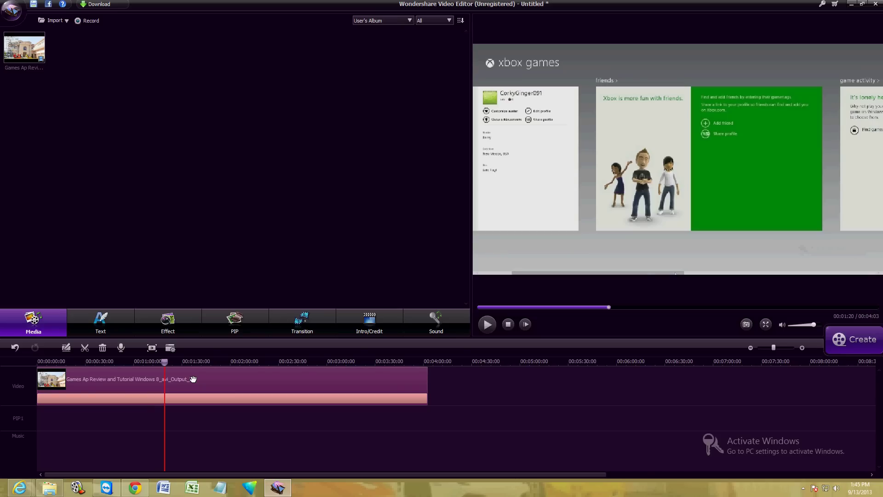
{"action": "left_click", "coordinate": [84, 352]}
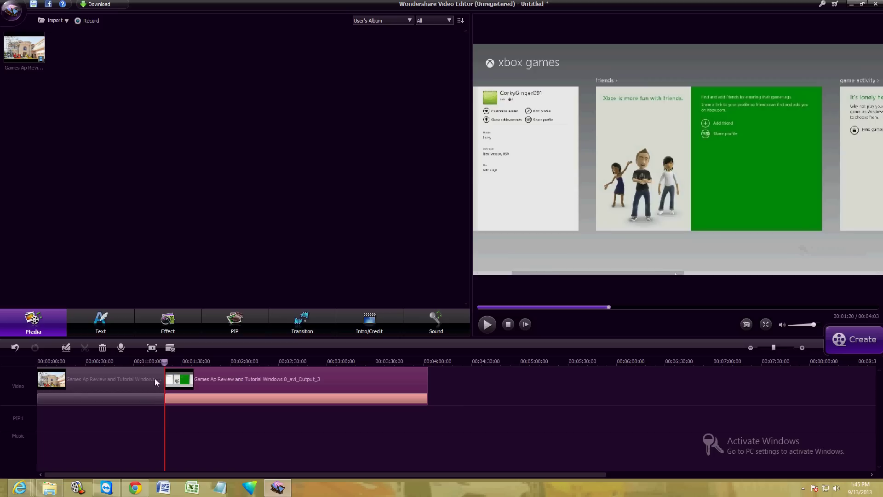
{"action": "mouse_move", "coordinate": [154, 378]}
{"action": "left_mouse_down"}
{"action": "mouse_move", "coordinate": [203, 377]}
{"action": "mouse_move", "coordinate": [148, 382]}
{"action": "left_mouse_up"}
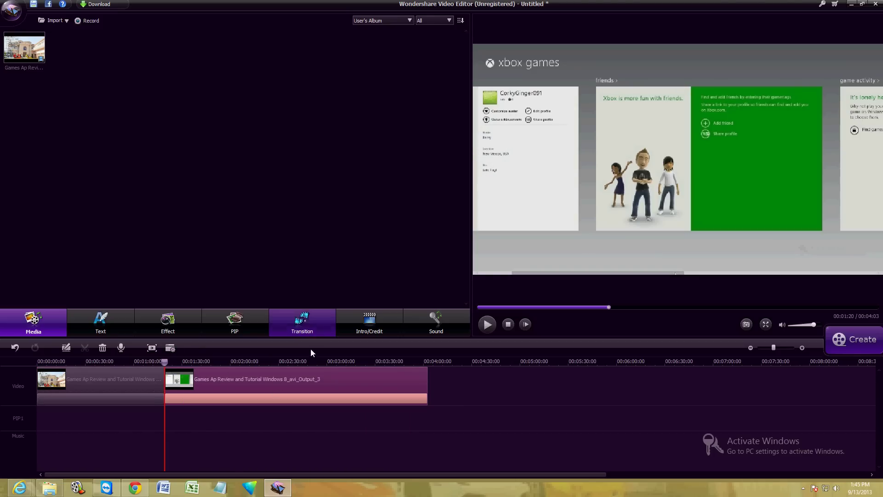
Preview the Bar, Blind, Col_merge and Turn transitions in the transitions library
{"action": "left_click", "coordinate": [307, 327]}
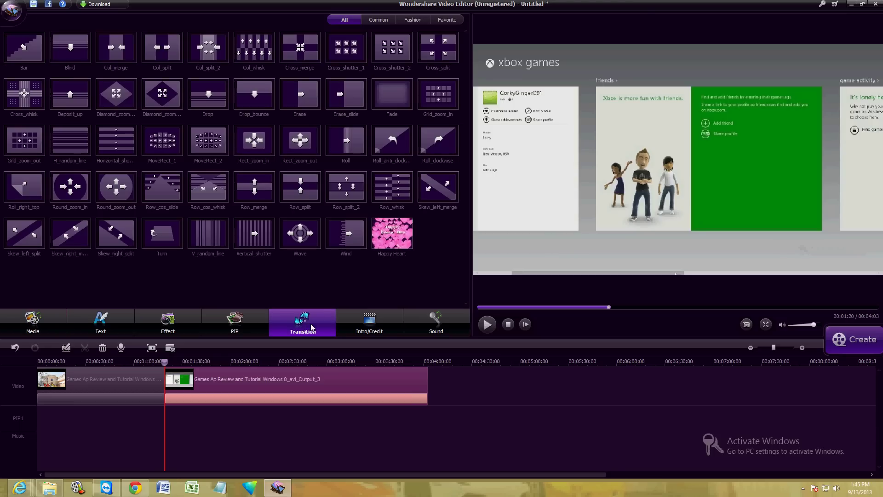
{"action": "left_click", "coordinate": [32, 60]}
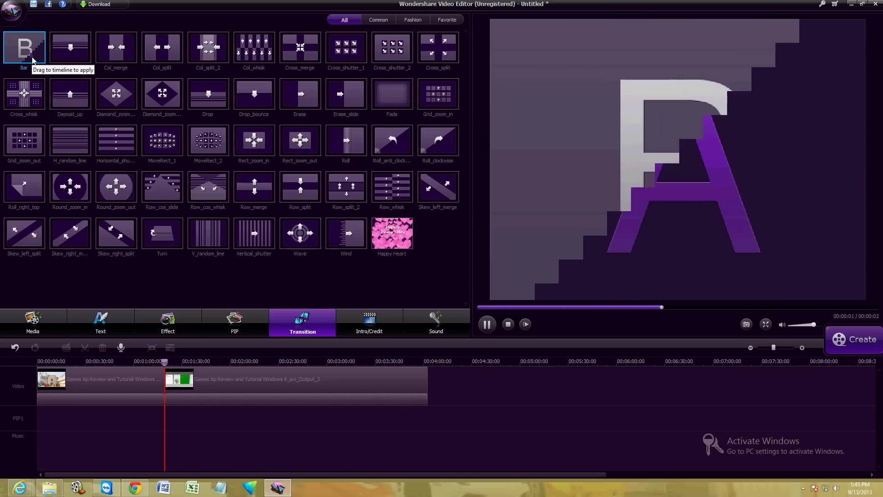
{"action": "left_click", "coordinate": [70, 49]}
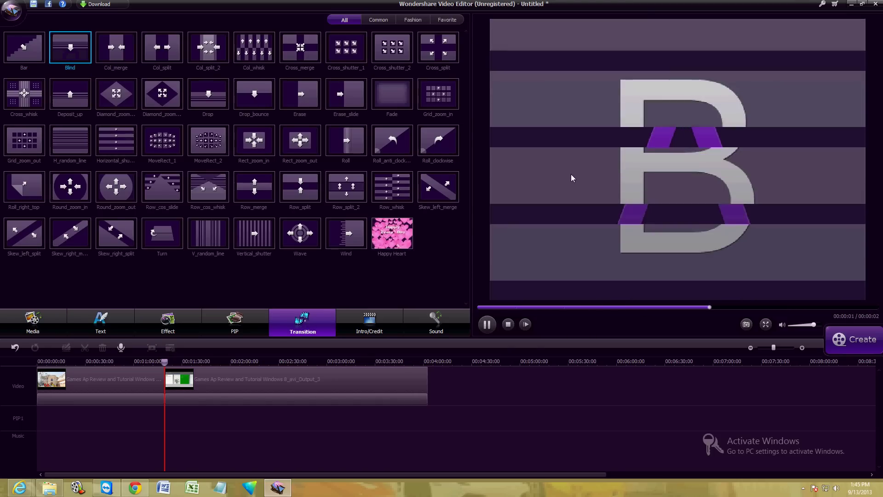
{"action": "left_click", "coordinate": [116, 48]}
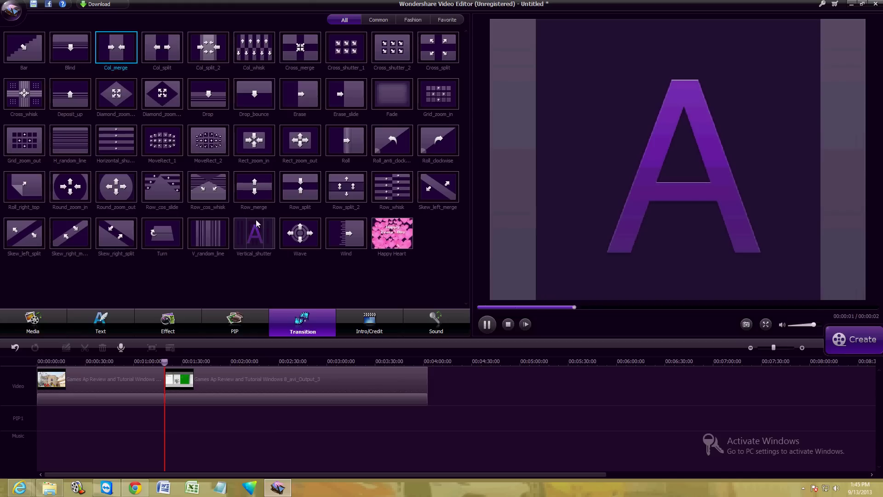
{"action": "left_click", "coordinate": [162, 233]}
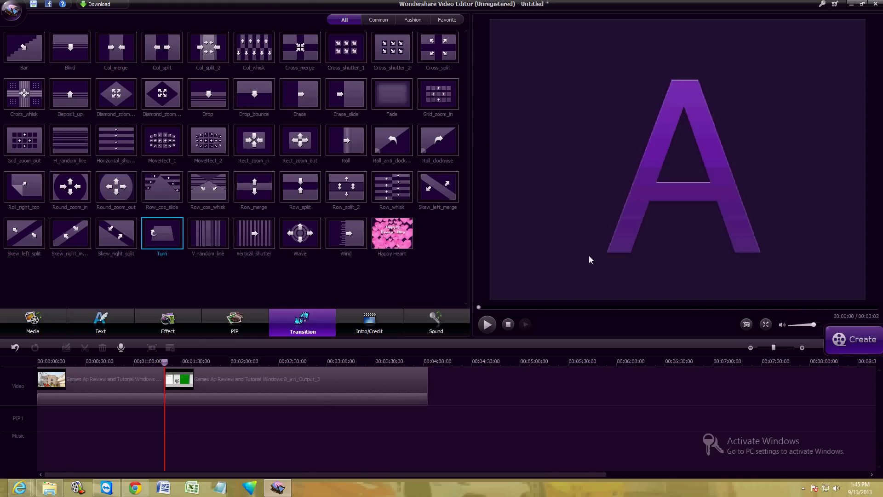
Drop the Turn transition onto the boundary between the two clip parts
{"action": "left_click", "coordinate": [169, 381]}
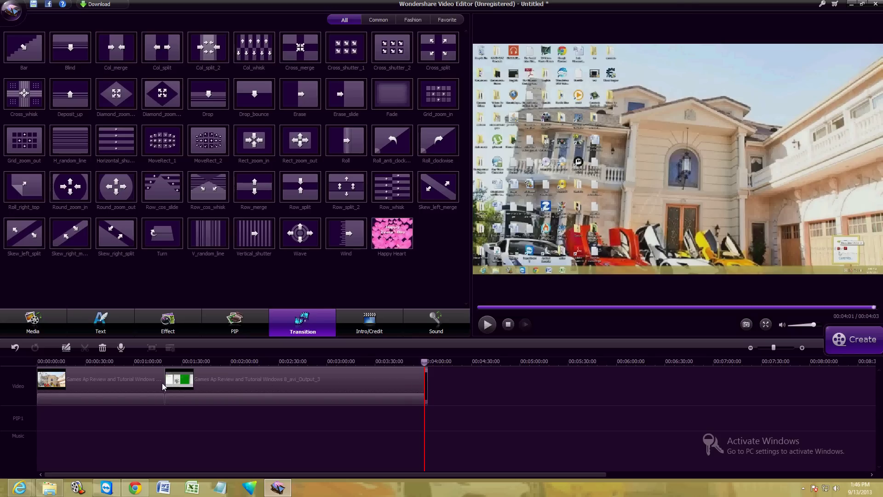
{"action": "left_click", "coordinate": [454, 402]}
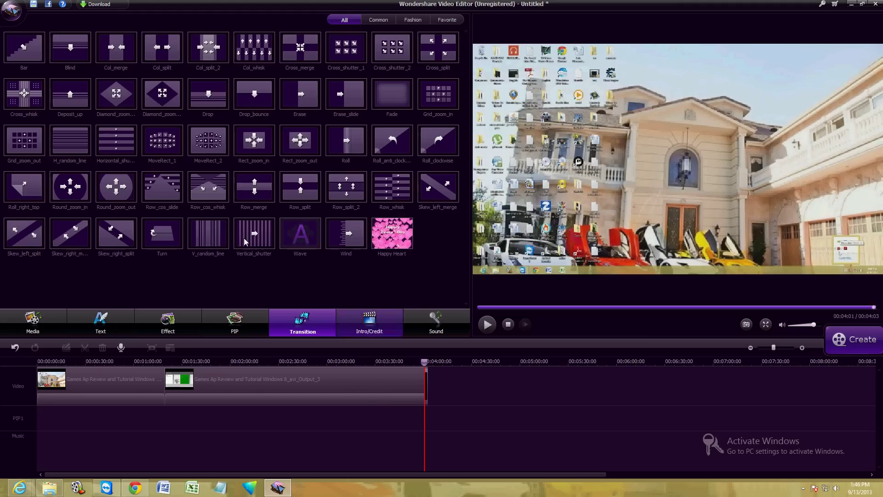
{"action": "left_click_drag", "start_coordinate": [161, 233], "coordinate": [163, 388]}
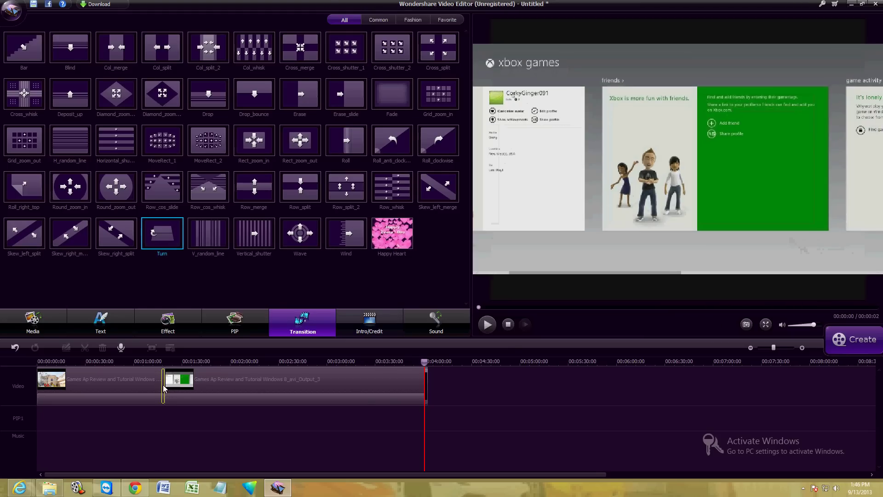
Play back from just before the cut to check the Turn transition, pausing at 00:01:21
{"action": "left_click", "coordinate": [150, 362]}
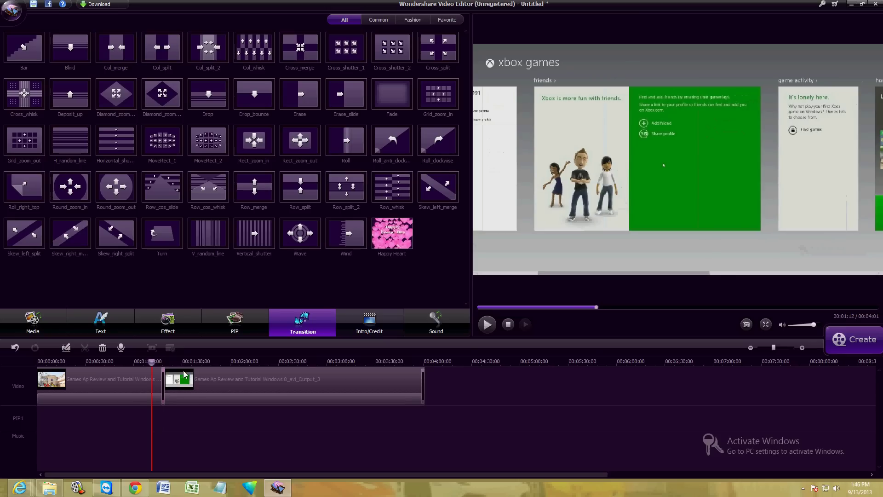
{"action": "left_click", "coordinate": [487, 324]}
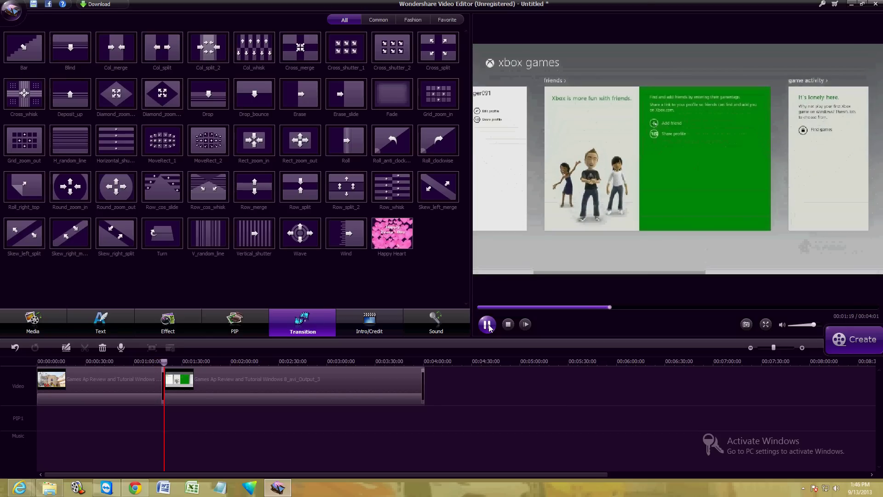
{"action": "left_click", "coordinate": [488, 326]}
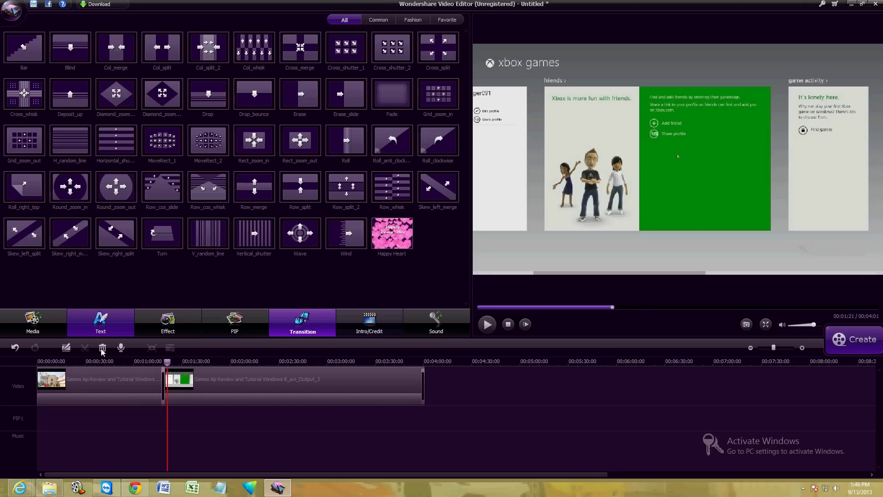
Add the zoom-in title template at the video start, lengthen it, and open its text
{"action": "left_click", "coordinate": [100, 326]}
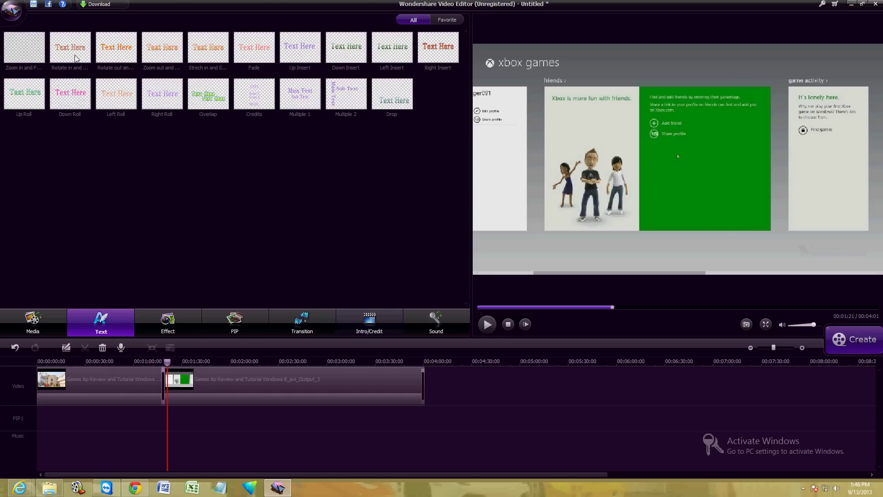
{"action": "left_click", "coordinate": [27, 55]}
{"action": "left_click_drag", "start_coordinate": [27, 45], "coordinate": [41, 427]}
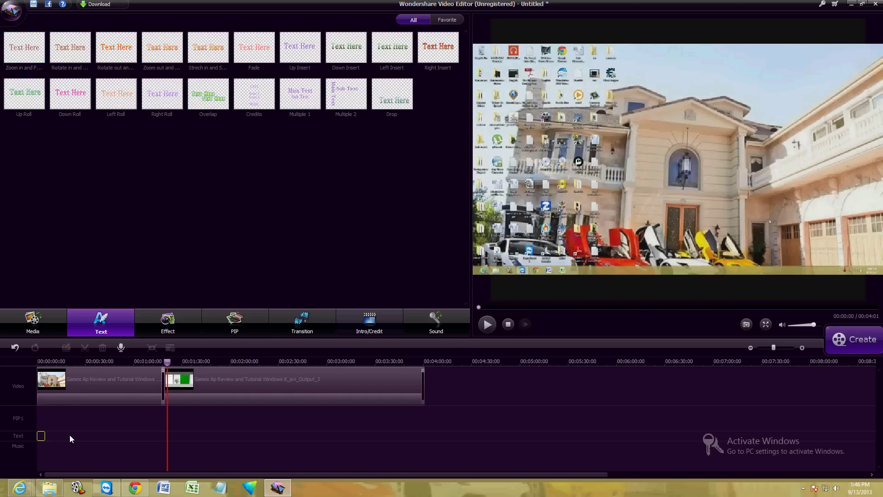
{"action": "left_click", "coordinate": [41, 437]}
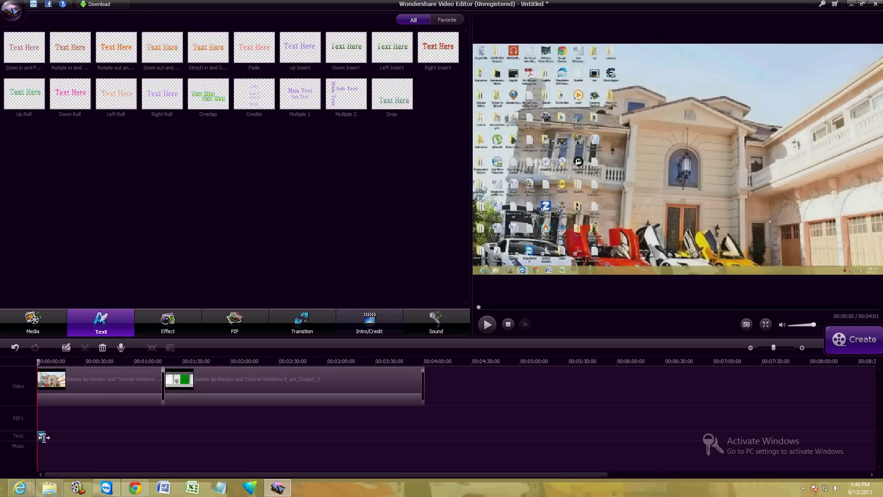
{"action": "left_click_drag", "start_coordinate": [41, 435], "coordinate": [72, 435]}
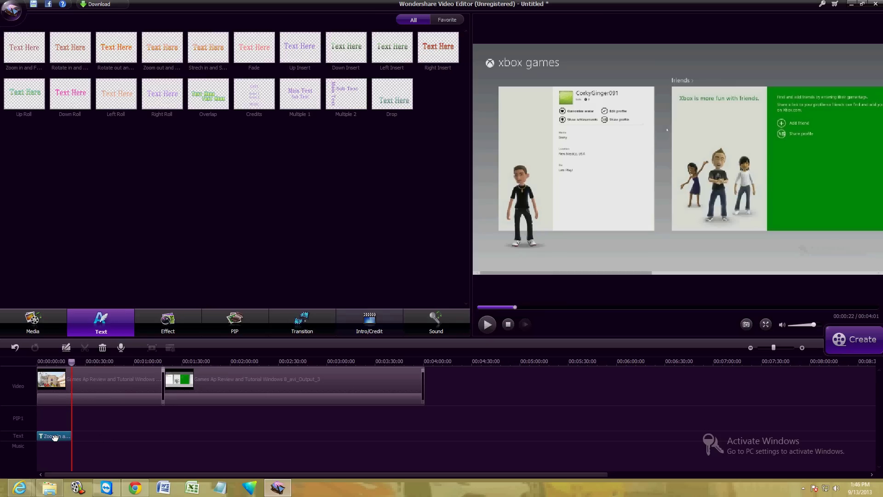
{"action": "double_click", "coordinate": [54, 437]}
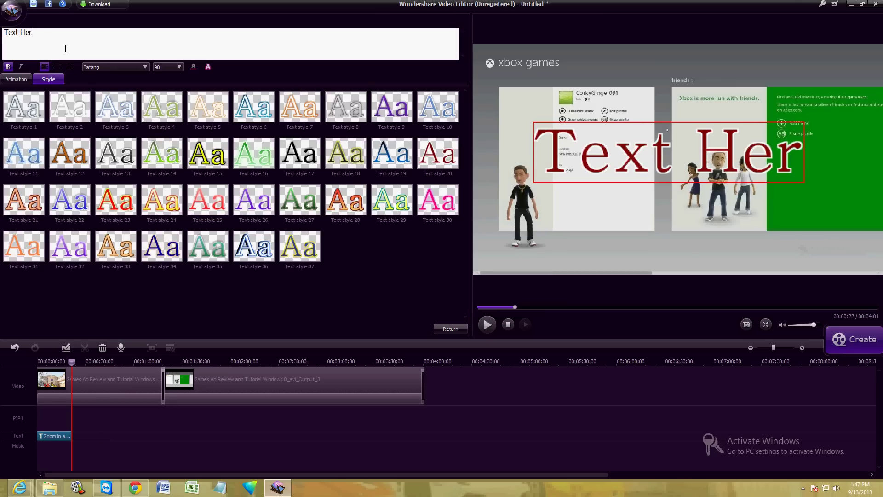
{"action": "key", "text": "BackSpace"}
{"action": "key", "text": "BackSpace"}
{"action": "key", "text": "BackSpace"}
{"action": "key", "text": "BackSpace"}
{"action": "key", "text": "BackSpace"}
{"action": "key", "text": "BackSpace"}
{"action": "key", "text": "BackSpace"}
{"action": "key", "text": "BackSpace"}
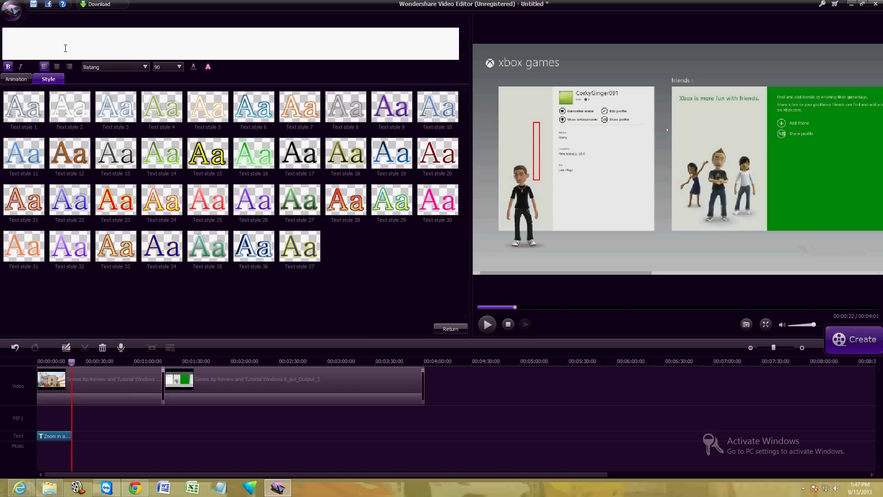
{"action": "type", "text": "Hello"}
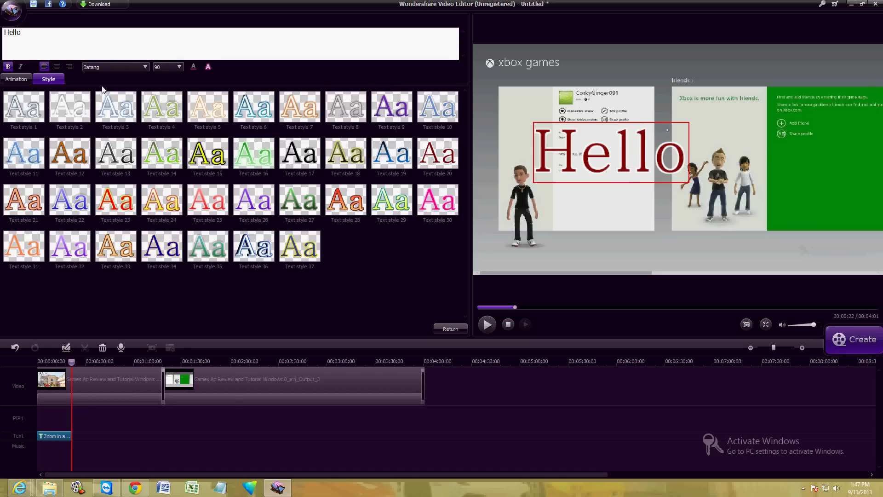
{"action": "left_click_drag", "start_coordinate": [71, 364], "coordinate": [38, 363]}
{"action": "left_click", "coordinate": [487, 324]}
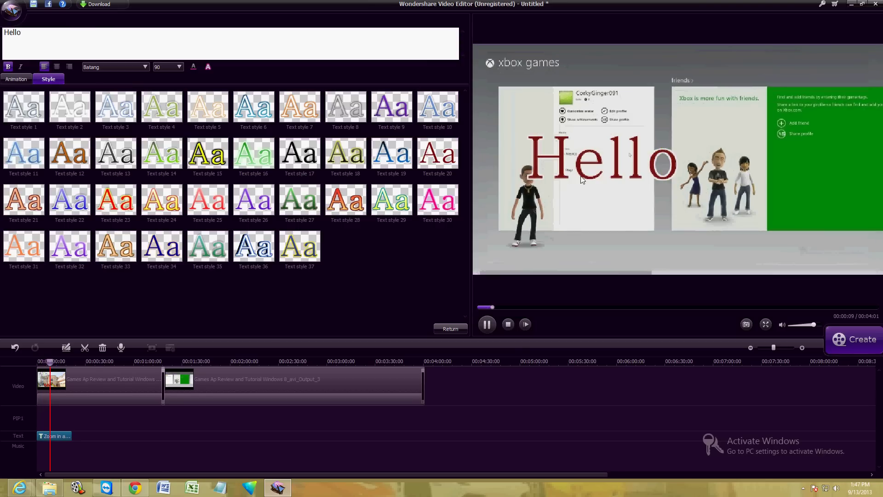
{"action": "left_click", "coordinate": [488, 324]}
{"action": "left_click", "coordinate": [150, 361]}
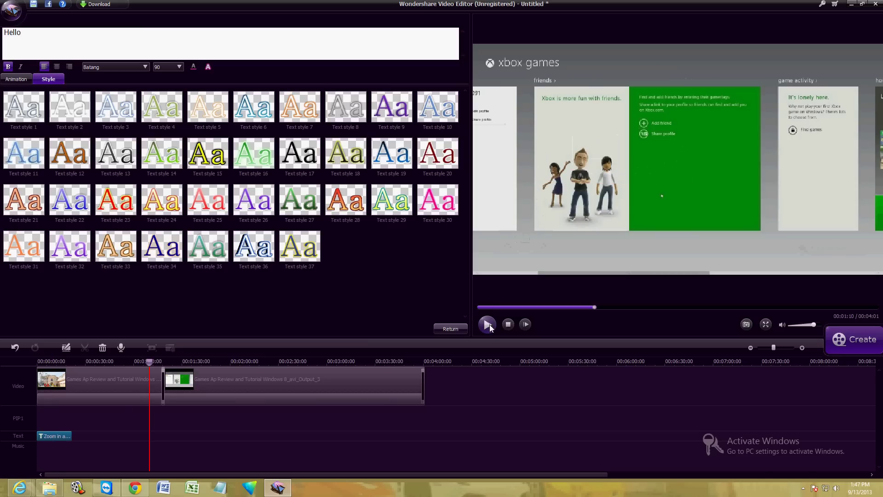
{"action": "left_click", "coordinate": [488, 324]}
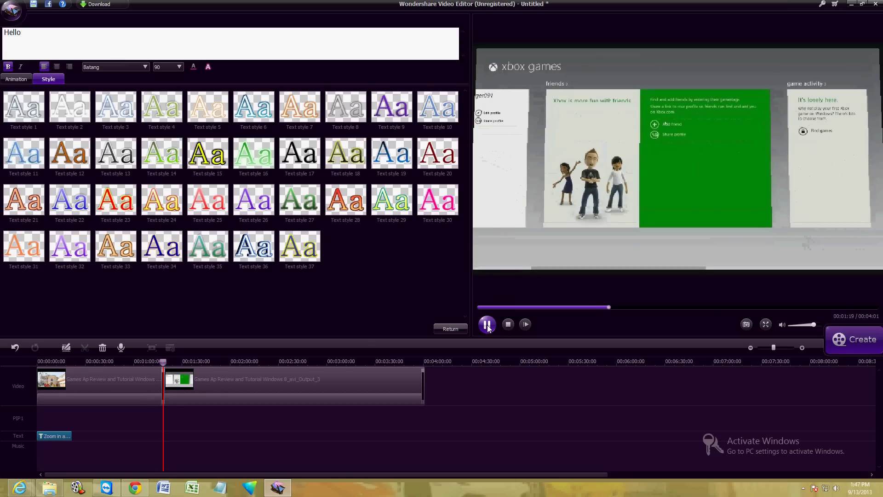
{"action": "left_click", "coordinate": [487, 324]}
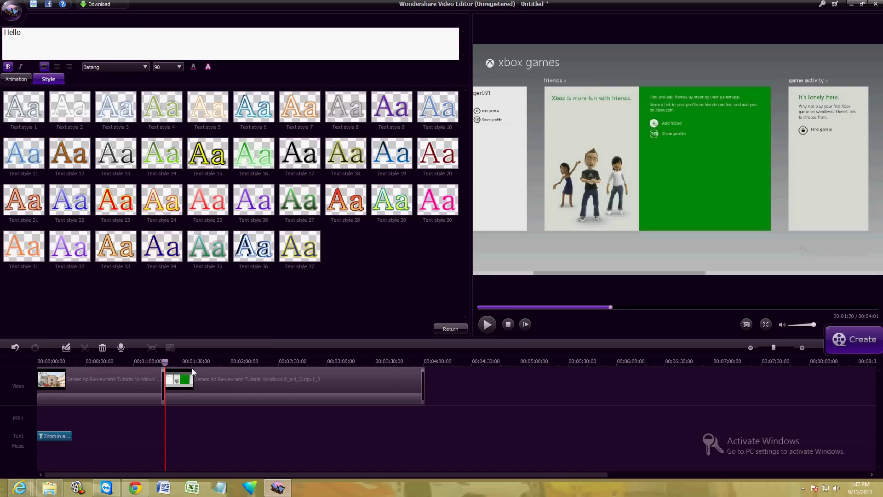
{"action": "double_click", "coordinate": [213, 387]}
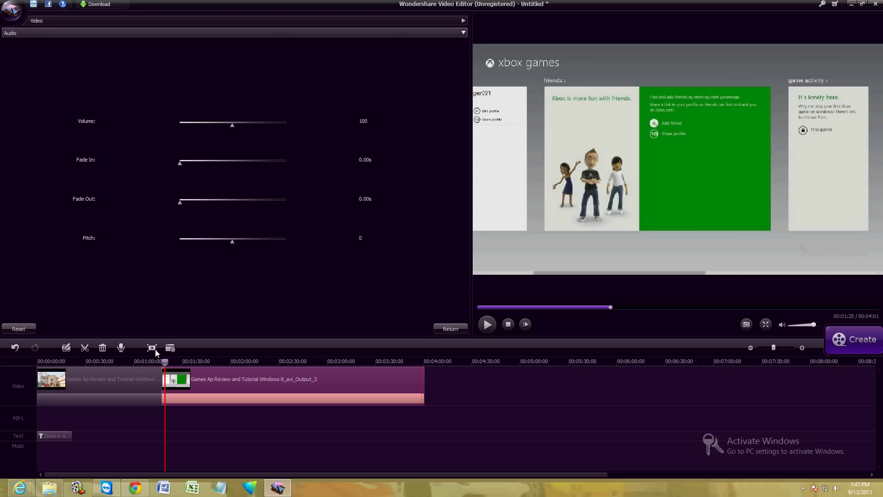
Close the second clip's audio settings and return to the libraries
{"action": "left_click", "coordinate": [444, 329]}
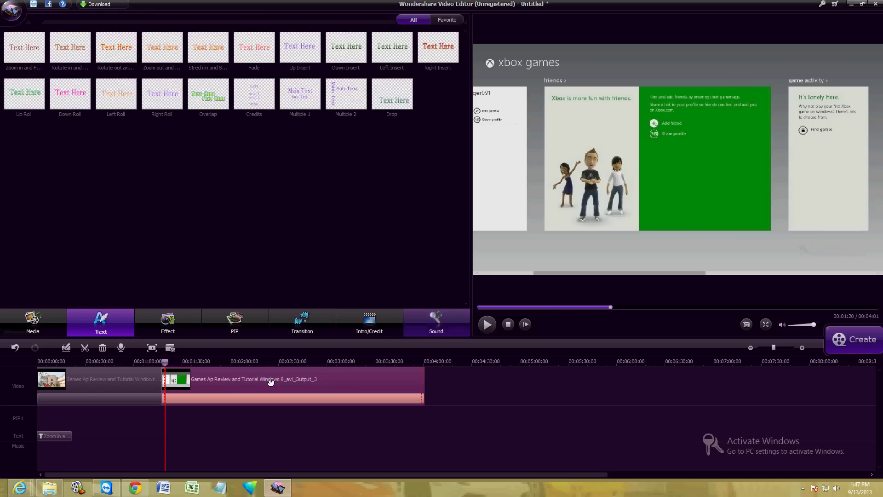
Preview the Bright, Star 1 and Star 2 intro templates
{"action": "left_click", "coordinate": [370, 322]}
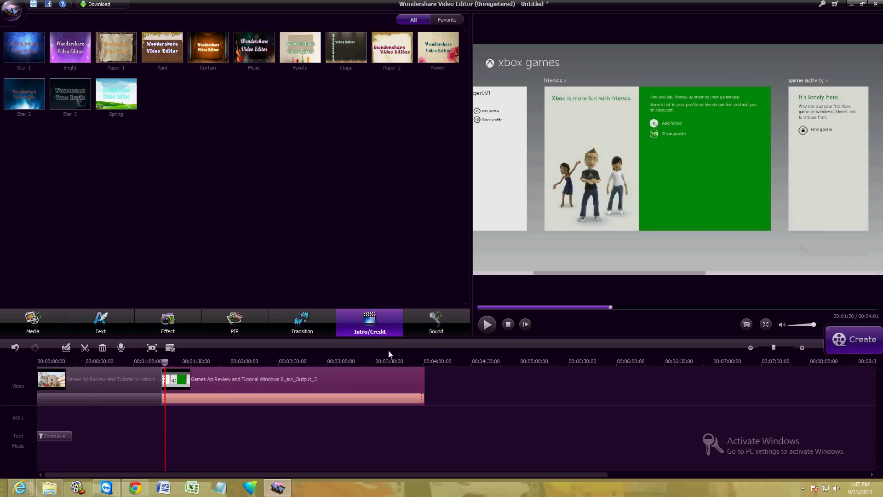
{"action": "left_click", "coordinate": [84, 51]}
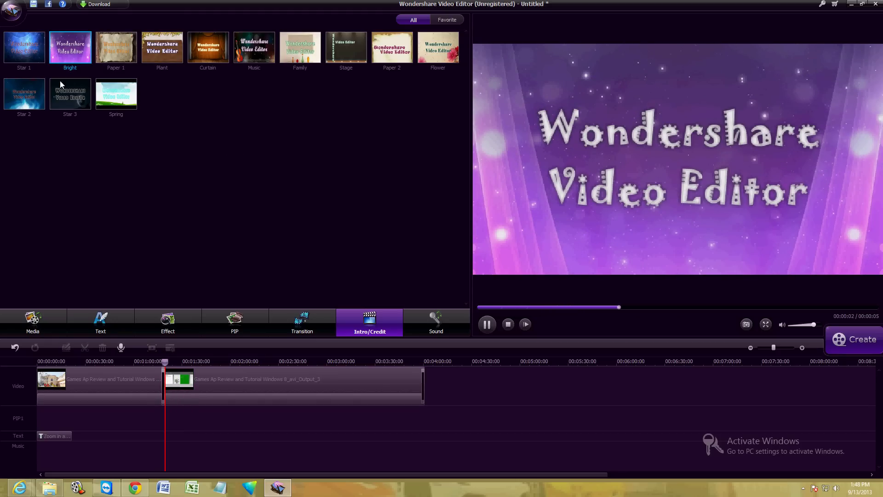
{"action": "left_click", "coordinate": [29, 51]}
{"action": "left_click", "coordinate": [37, 90]}
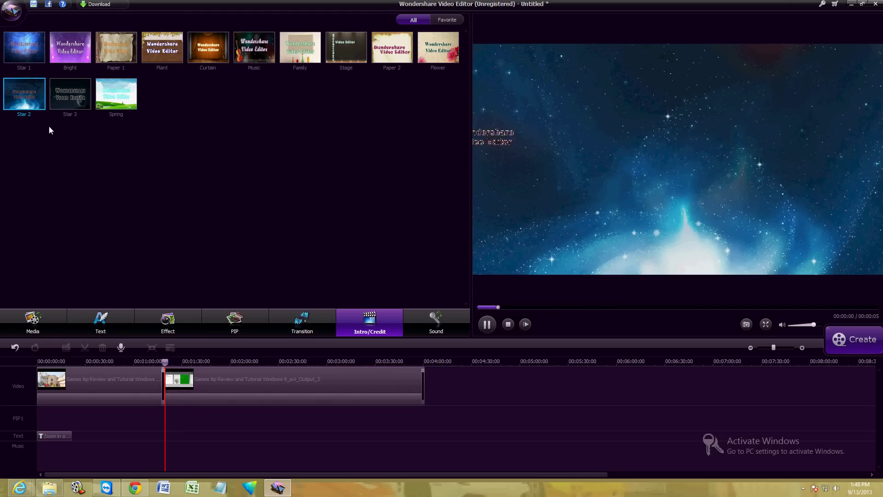
Place the Star 2 intro at the start of the video track and select it
{"action": "left_click_drag", "start_coordinate": [38, 98], "coordinate": [48, 314]}
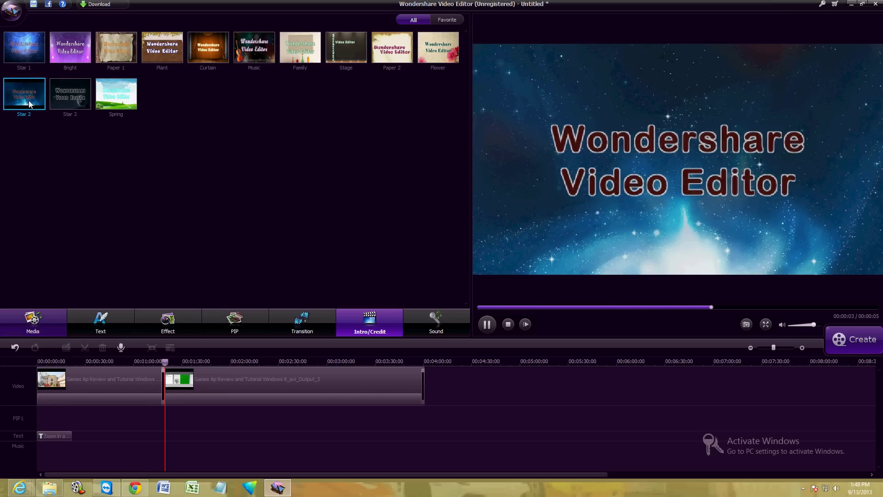
{"action": "left_click_drag", "start_coordinate": [28, 100], "coordinate": [84, 384]}
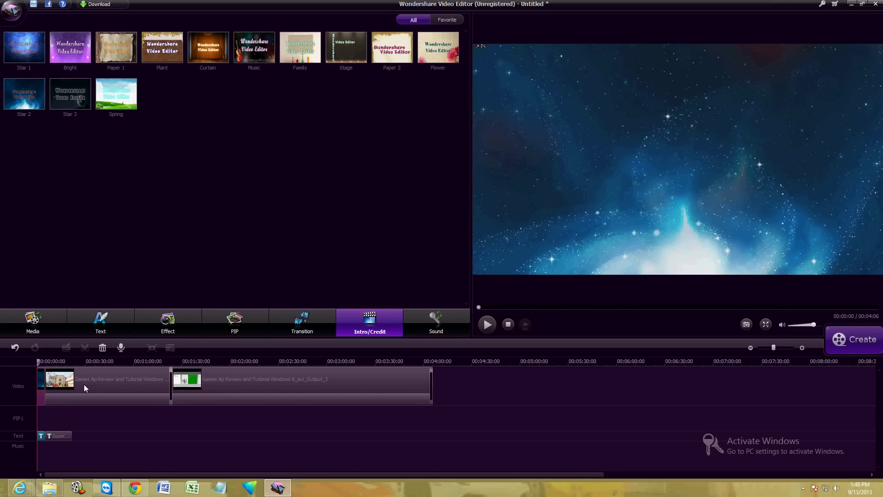
{"action": "left_click", "coordinate": [44, 379]}
Open the Star 2 intro with its Edit option and play it to preview the title
{"action": "double_click", "coordinate": [43, 380]}
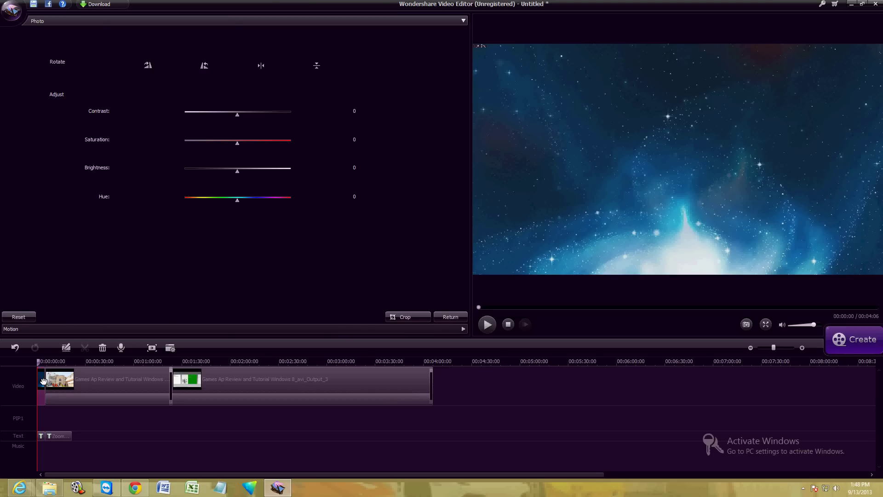
{"action": "right_click", "coordinate": [41, 382]}
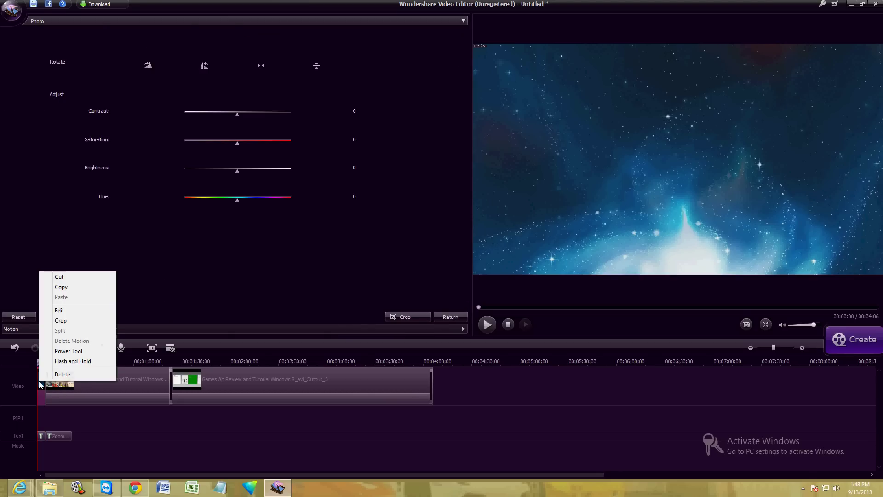
{"action": "left_click", "coordinate": [69, 311]}
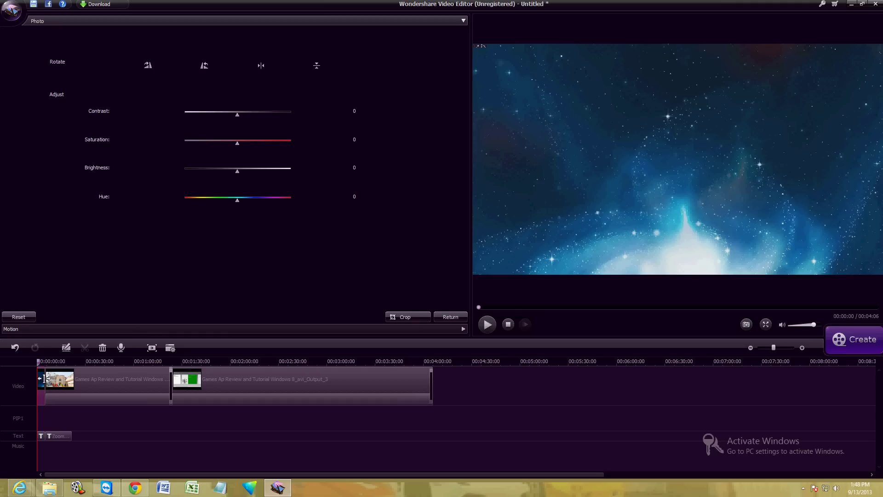
{"action": "left_click", "coordinate": [487, 325]}
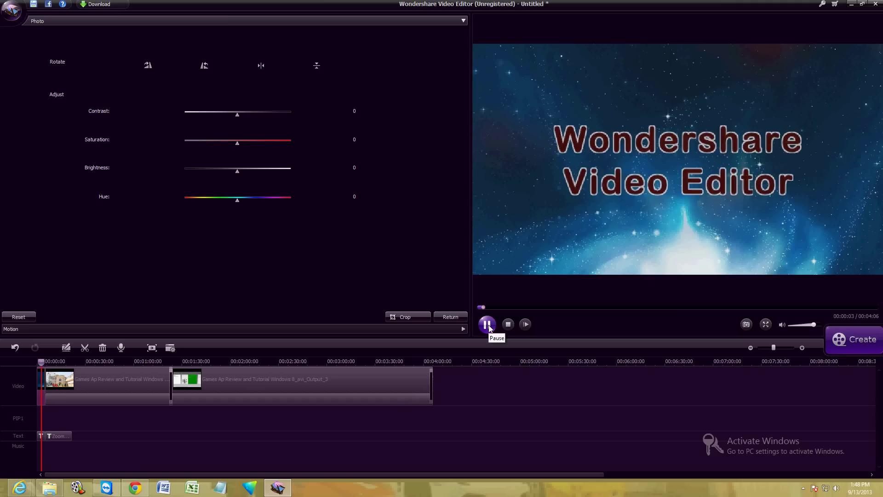
{"action": "left_click", "coordinate": [487, 325]}
Replace the 'Wondershare Video Editor' title with 'Video Tutorial' and preview the intro
{"action": "double_click", "coordinate": [44, 435]}
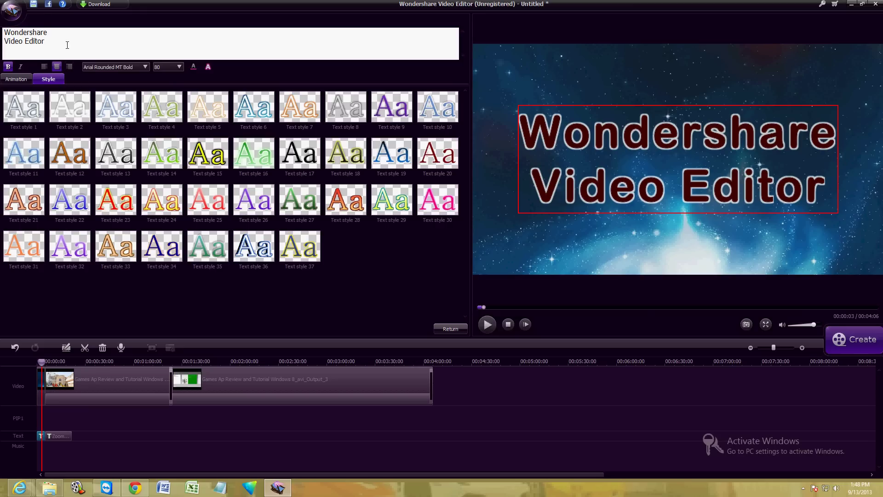
{"action": "left_click_drag", "start_coordinate": [67, 44], "coordinate": [4, 30]}
{"action": "key", "text": "BackSpace"}
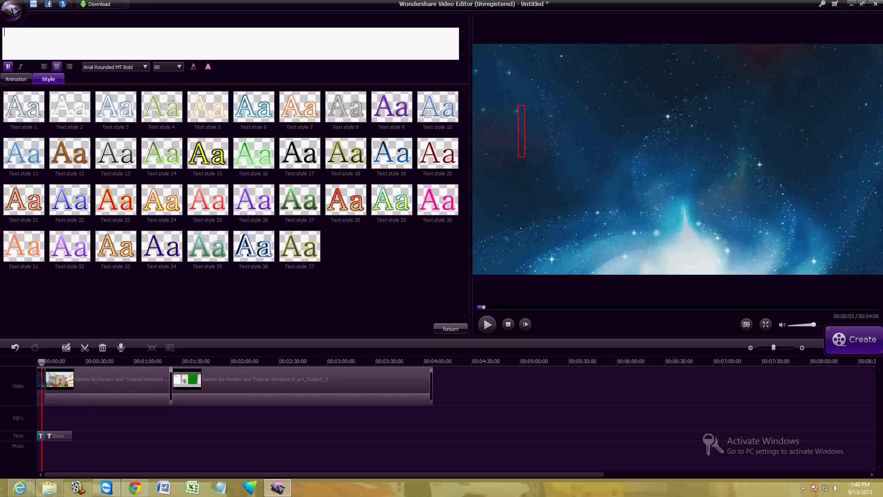
{"action": "type", "text": "Video Tut"}
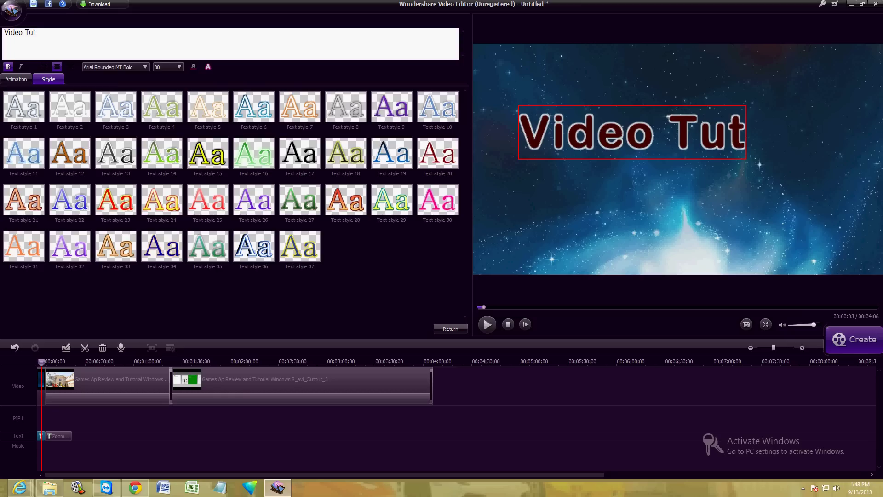
{"action": "key", "text": "BackSpace"}
{"action": "type", "text": "torial"}
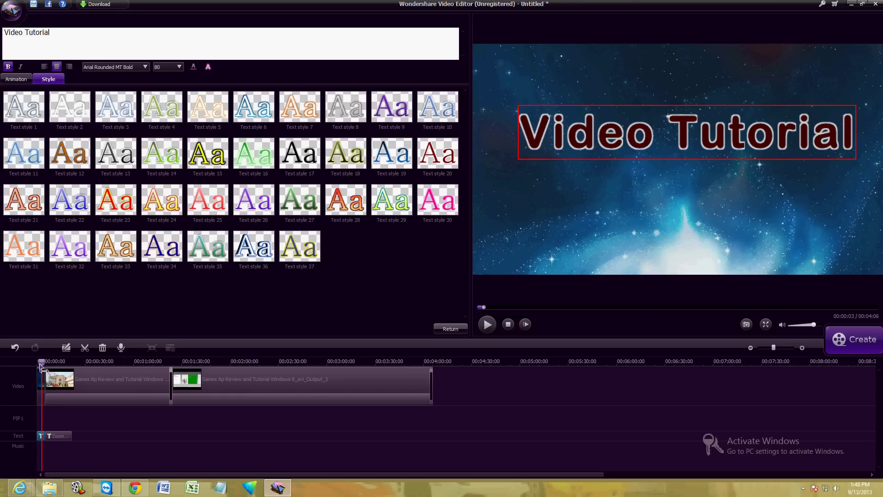
{"action": "left_click", "coordinate": [494, 323]}
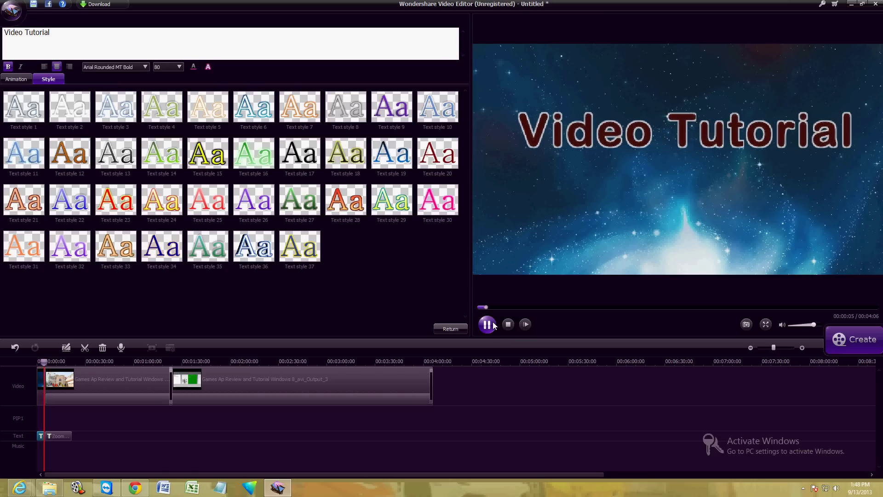
{"action": "left_click", "coordinate": [487, 324]}
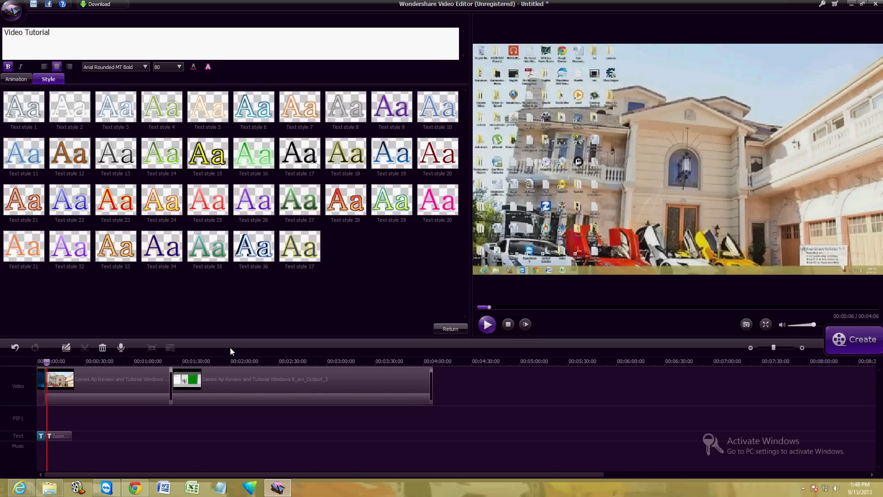
Apply the Wave transition to the first clip and play the video to check it
{"action": "left_click", "coordinate": [450, 328]}
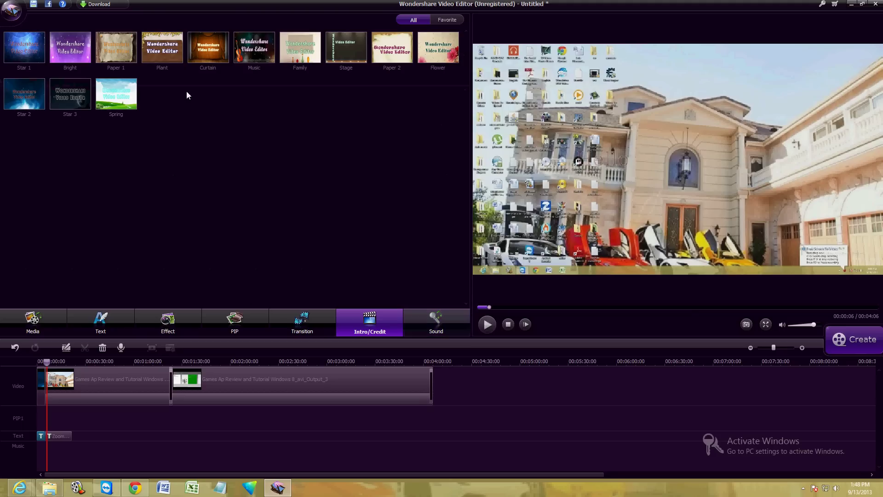
{"action": "left_click", "coordinate": [289, 328]}
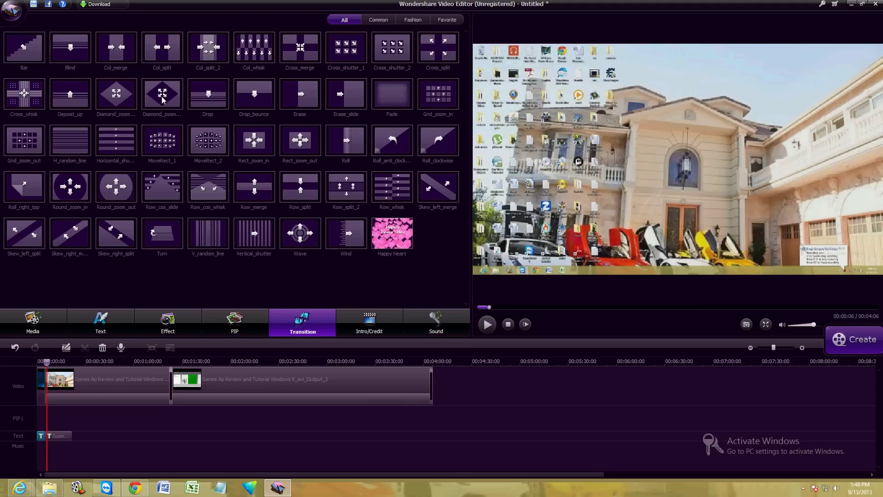
{"action": "left_click", "coordinate": [306, 236]}
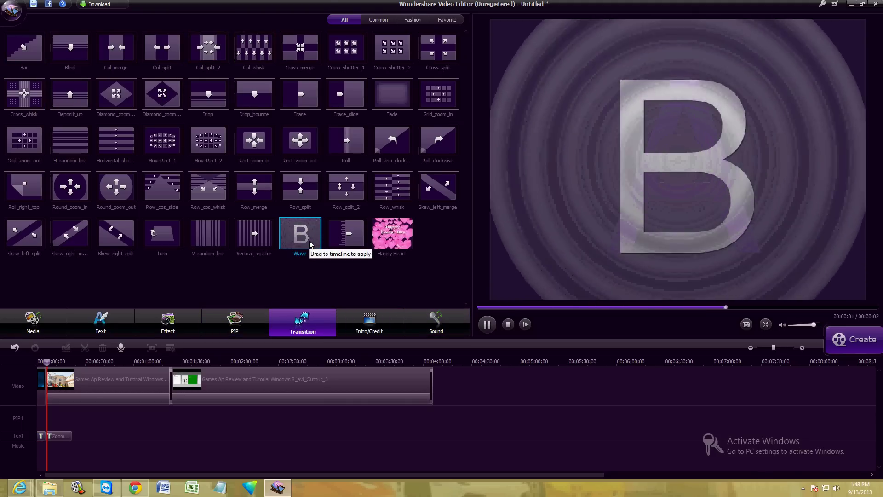
{"action": "mouse_move", "coordinate": [305, 238]}
{"action": "left_mouse_down"}
{"action": "mouse_move", "coordinate": [170, 386]}
{"action": "mouse_move", "coordinate": [46, 384]}
{"action": "left_mouse_up"}
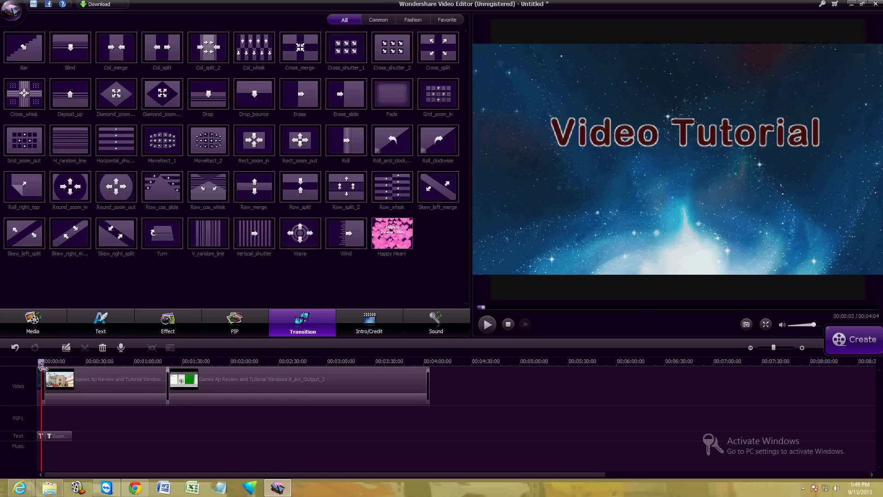
{"action": "left_click", "coordinate": [486, 324]}
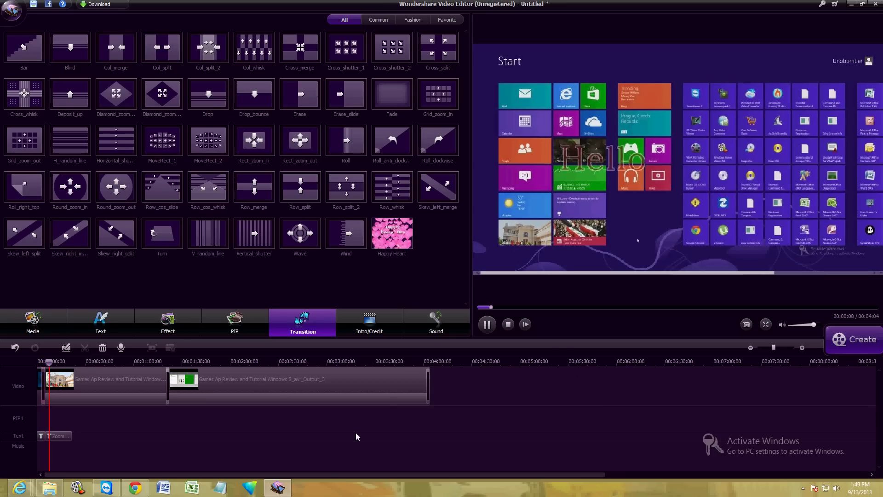
{"action": "left_click", "coordinate": [490, 330]}
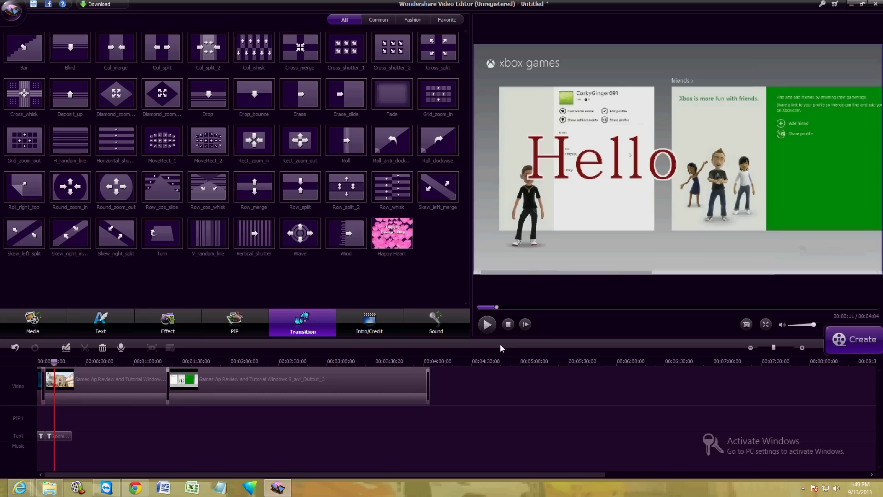
{"action": "left_click", "coordinate": [371, 328]}
Preview the Bell 3, Electrophonic, Spy, Strike and Thunder sound effects in the Sound library
{"action": "left_click", "coordinate": [433, 325]}
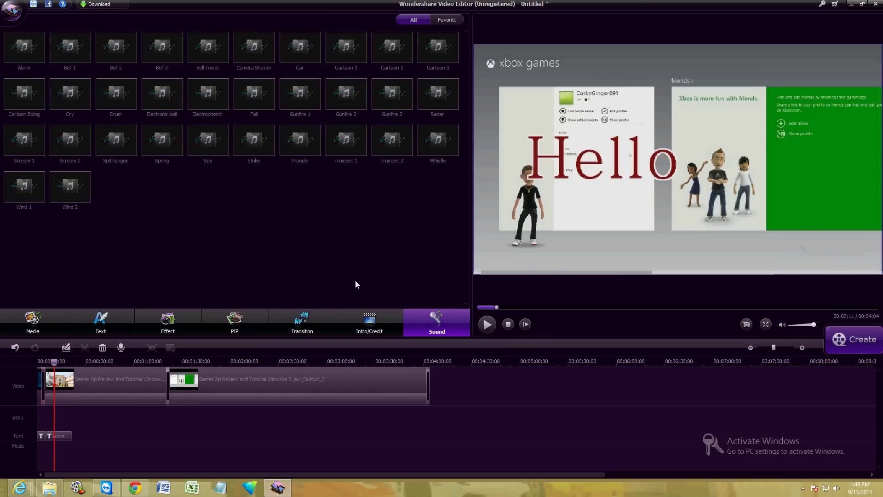
{"action": "left_click", "coordinate": [167, 58]}
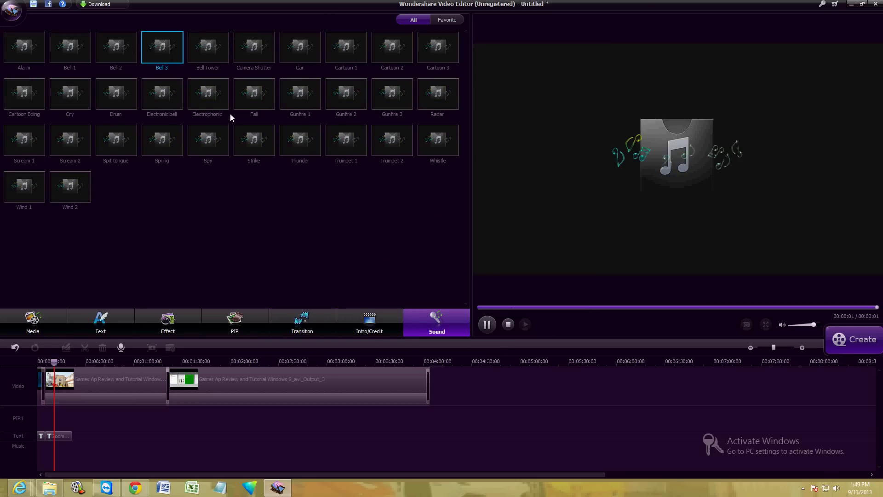
{"action": "left_click", "coordinate": [208, 97]}
{"action": "left_click", "coordinate": [207, 141]}
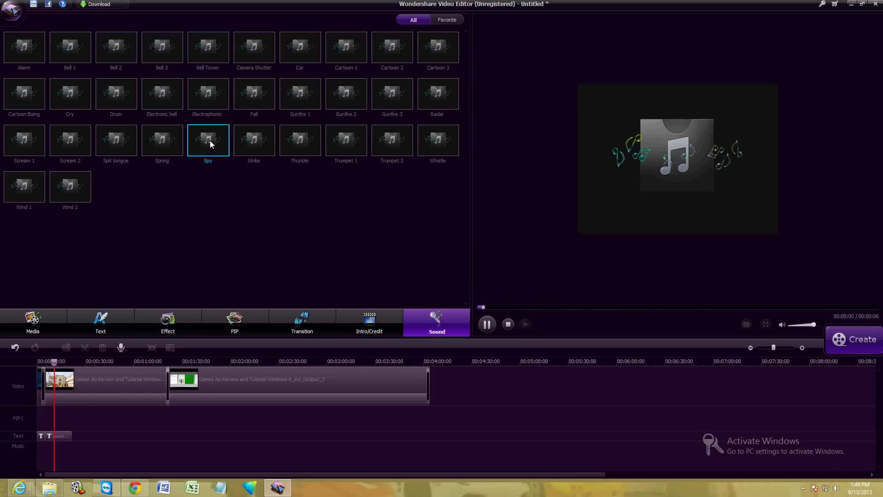
{"action": "left_click", "coordinate": [259, 143]}
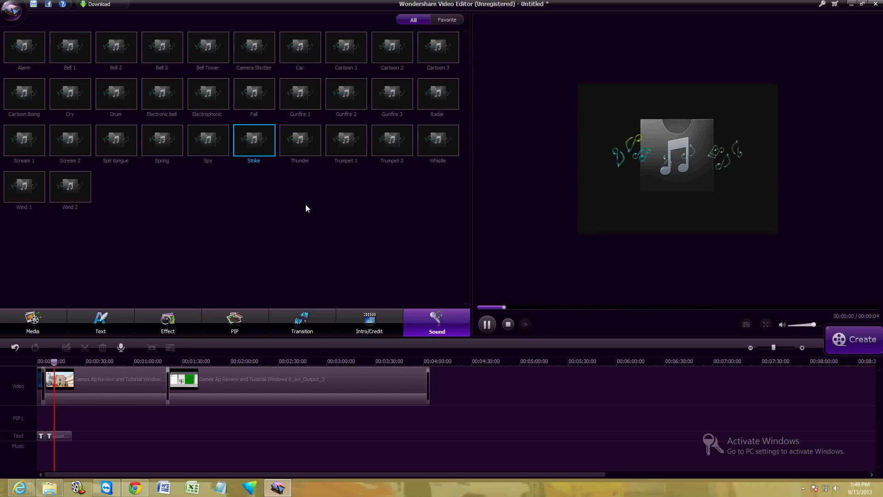
{"action": "left_click", "coordinate": [300, 139]}
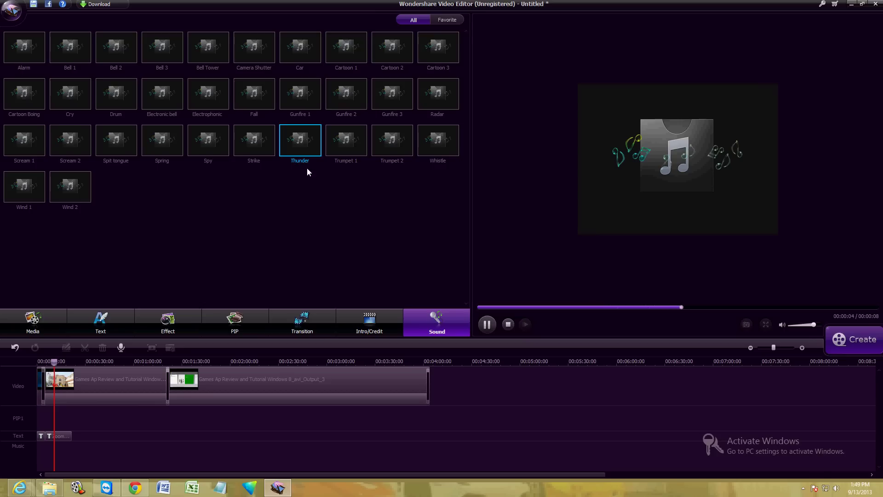
Replay Thunder, place it at the start of the Sound track, and play the project
{"action": "left_click", "coordinate": [301, 151]}
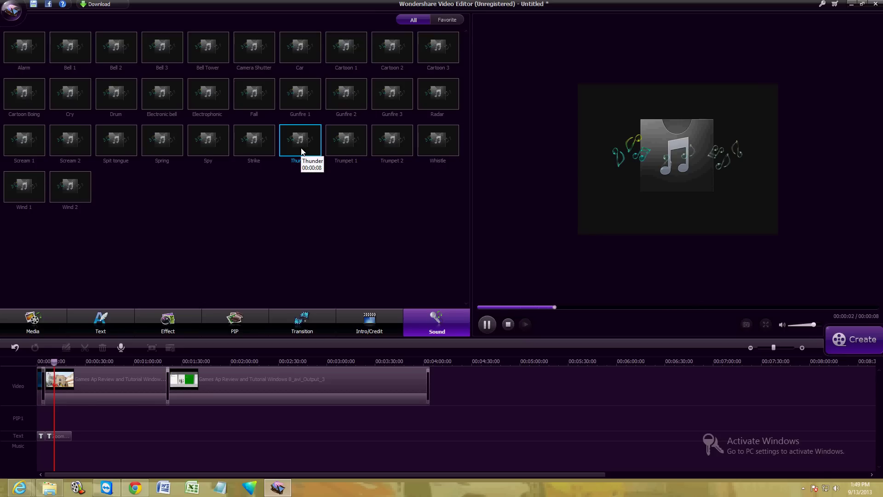
{"action": "key", "text": "space"}
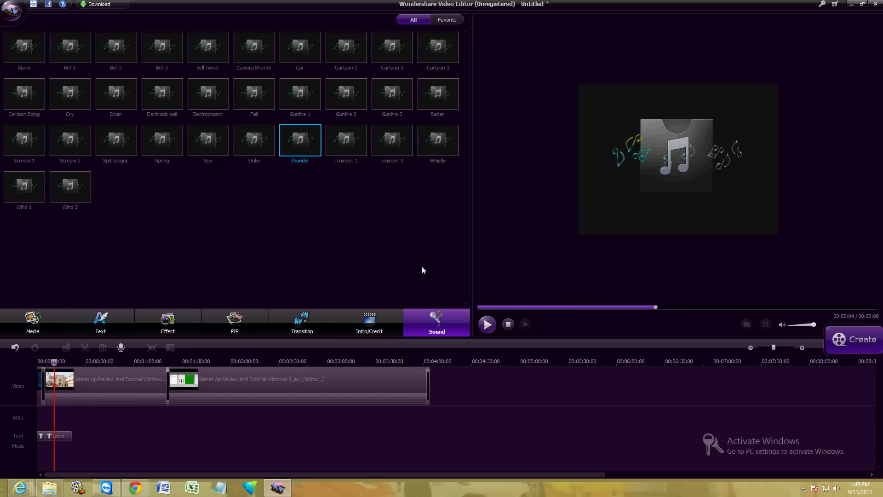
{"action": "left_click_drag", "start_coordinate": [307, 152], "coordinate": [40, 424]}
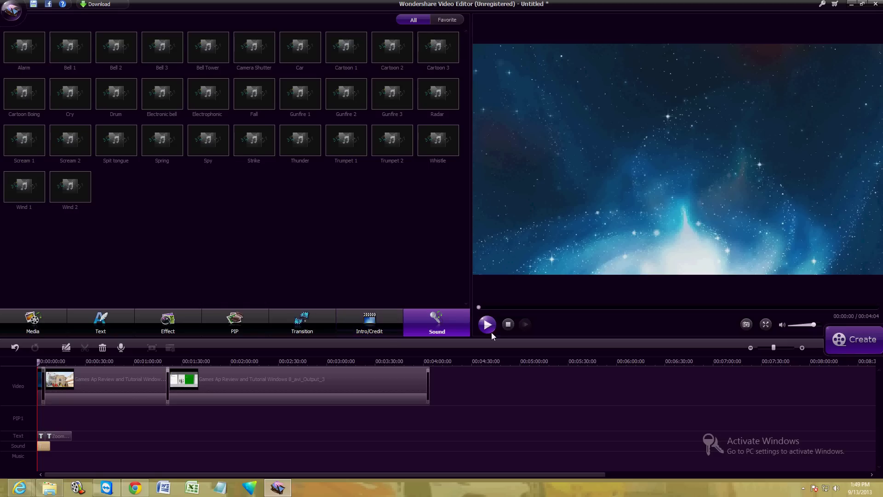
{"action": "left_click", "coordinate": [488, 325]}
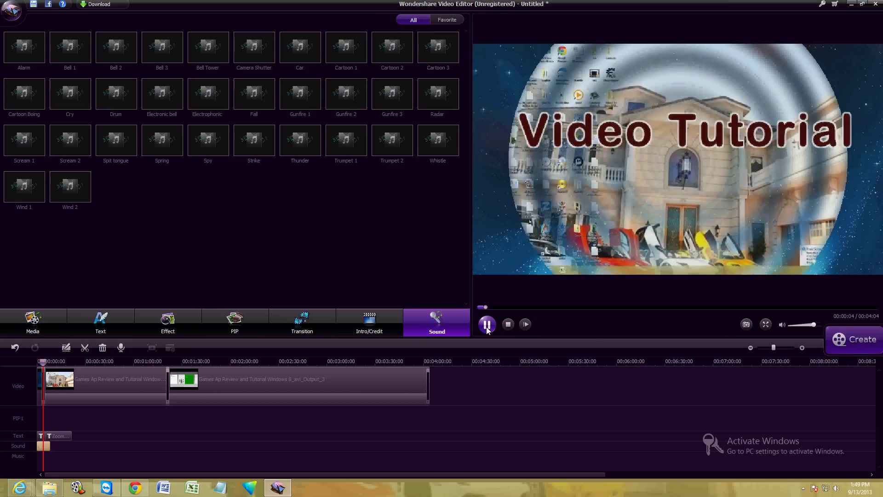
Pause playback and switch the library from Effects to Transitions
{"action": "left_click", "coordinate": [486, 326]}
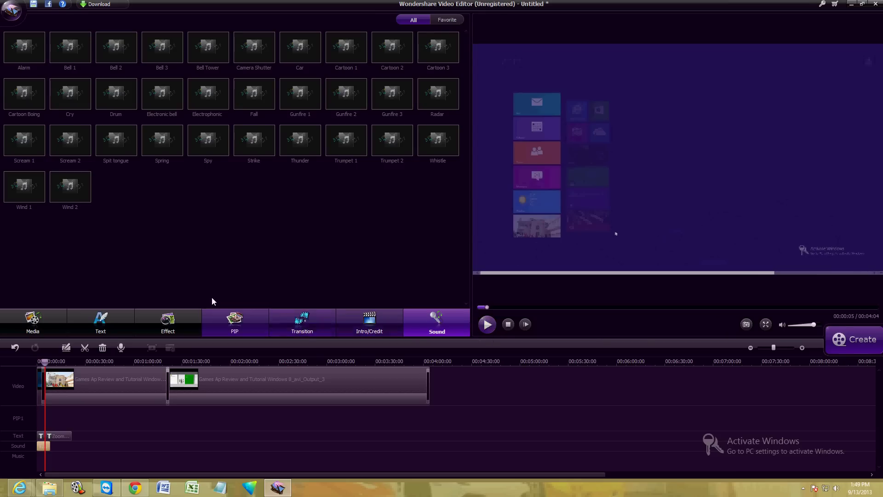
{"action": "left_click", "coordinate": [157, 326]}
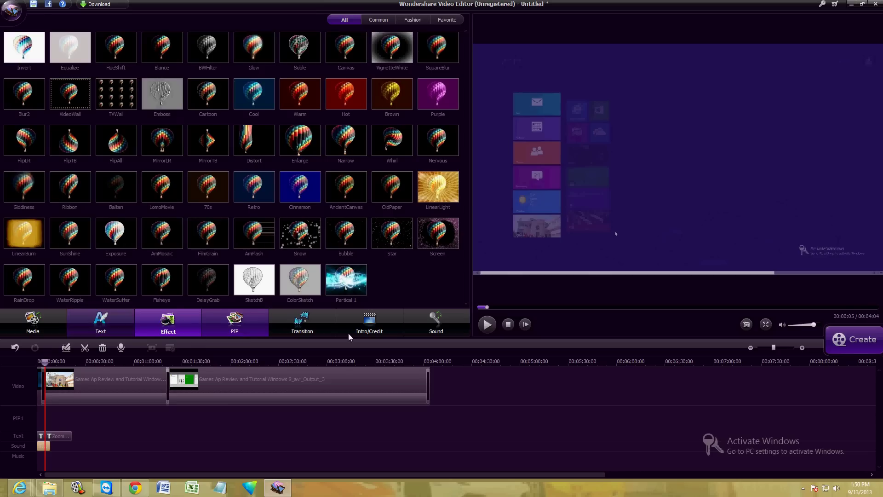
{"action": "left_click", "coordinate": [330, 333]}
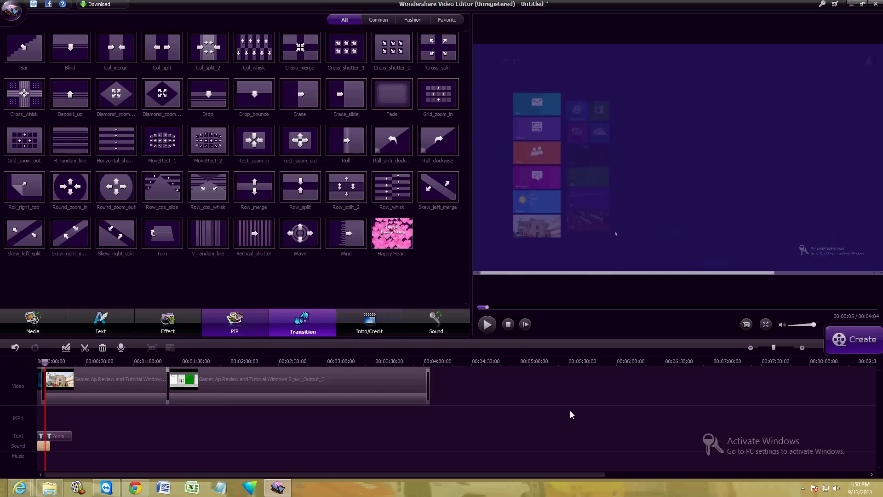
Open the Output dialog and browse its YouTube, Format and Device pages
{"action": "left_click", "coordinate": [856, 340]}
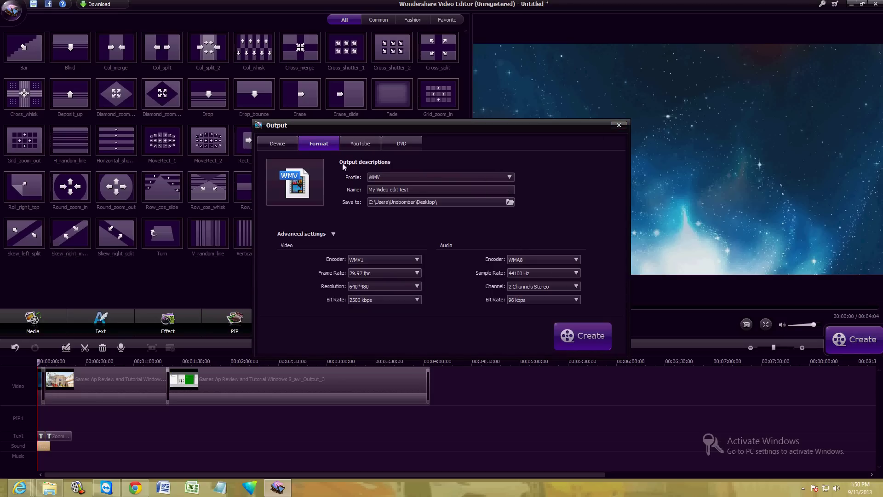
{"action": "left_click", "coordinate": [360, 143]}
{"action": "left_click", "coordinate": [331, 145]}
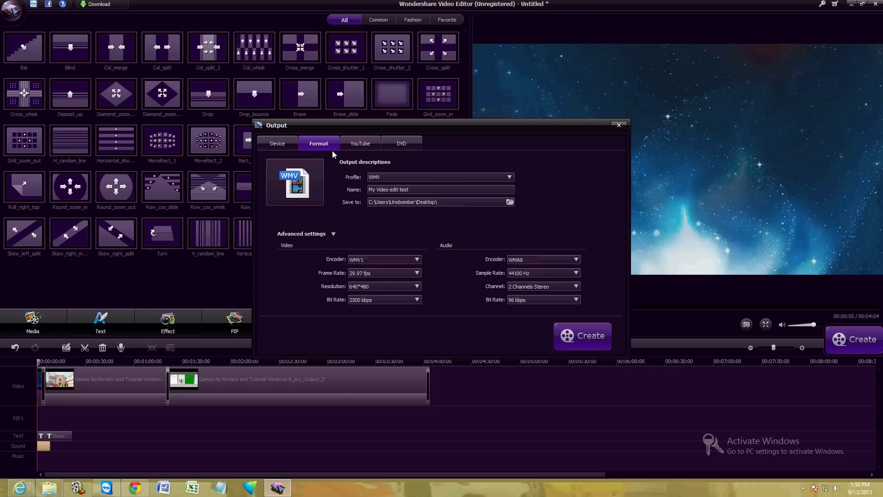
{"action": "left_click", "coordinate": [293, 144]}
{"action": "left_click", "coordinate": [316, 145]}
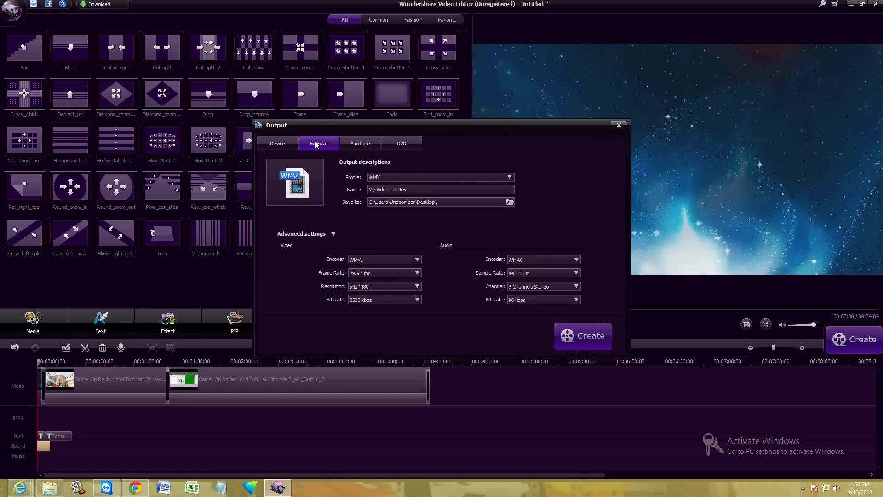
Look through the output format list, keep WMV, and view the YouTube upload options
{"action": "left_click", "coordinate": [499, 185]}
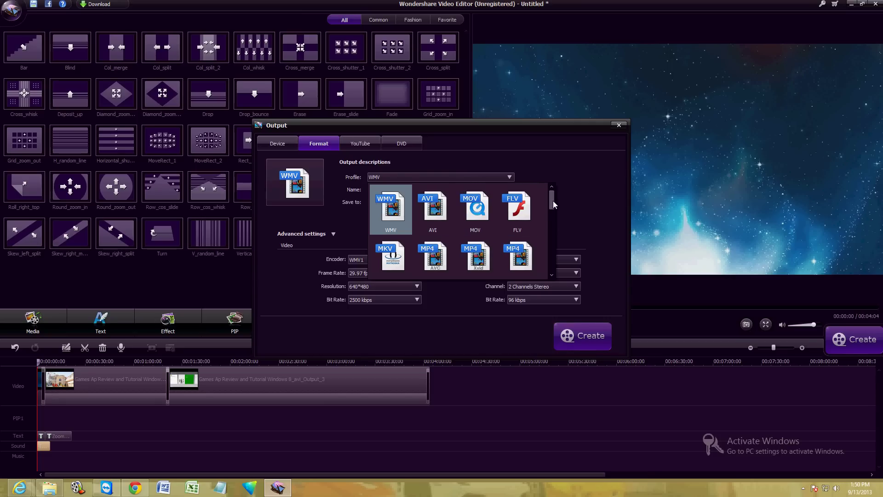
{"action": "left_click_drag", "start_coordinate": [552, 207], "coordinate": [550, 264]}
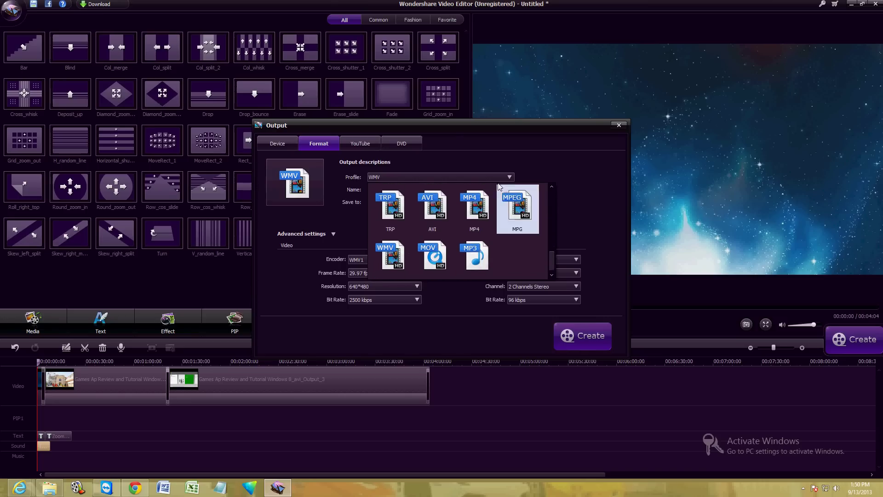
{"action": "left_click", "coordinate": [492, 170]}
{"action": "left_click", "coordinate": [362, 144]}
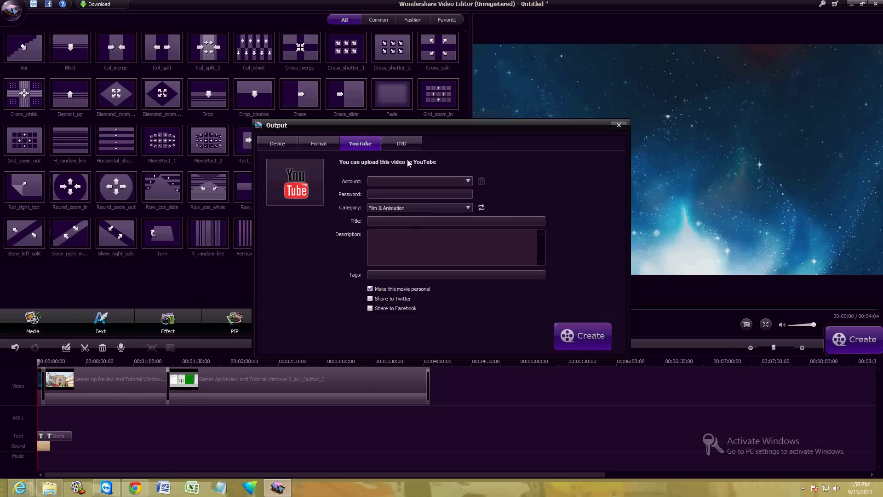
Nudge the Output dialog up-left while checking its DVD, YouTube, Format and Device pages
{"action": "left_click", "coordinate": [404, 144]}
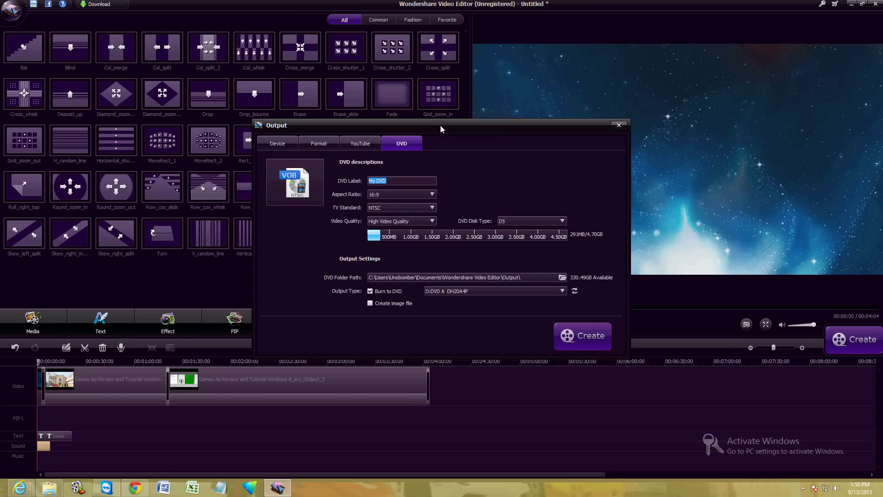
{"action": "left_click_drag", "start_coordinate": [440, 129], "coordinate": [432, 122]}
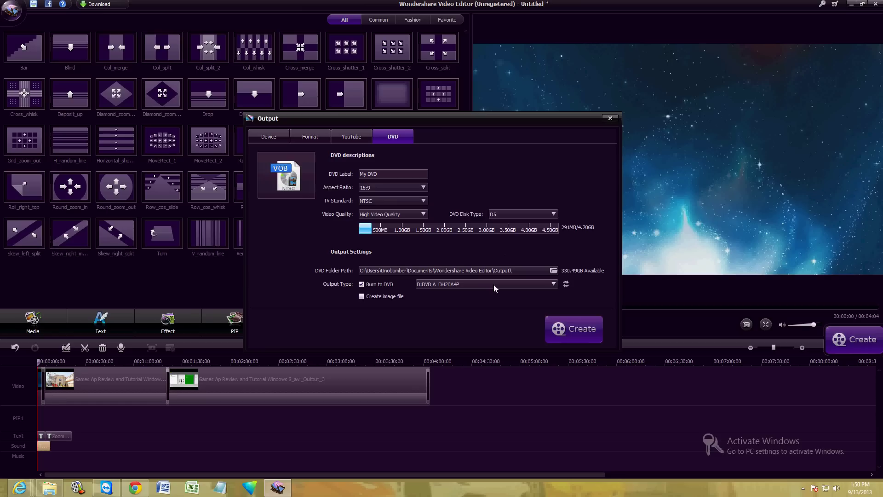
{"action": "left_click", "coordinate": [347, 137]}
{"action": "left_click", "coordinate": [310, 136]}
{"action": "left_click", "coordinate": [273, 134]}
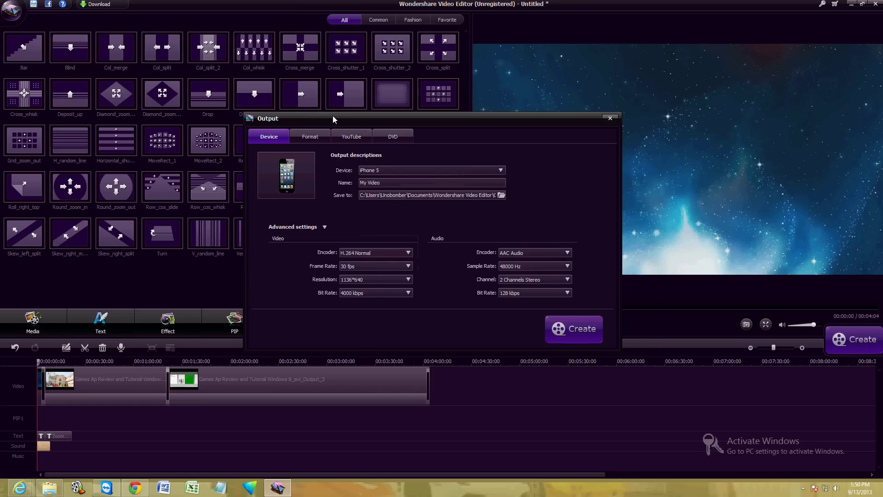
Move the Output dialog right and down, ending on the WMV Format page
{"action": "left_click_drag", "start_coordinate": [334, 120], "coordinate": [368, 134]}
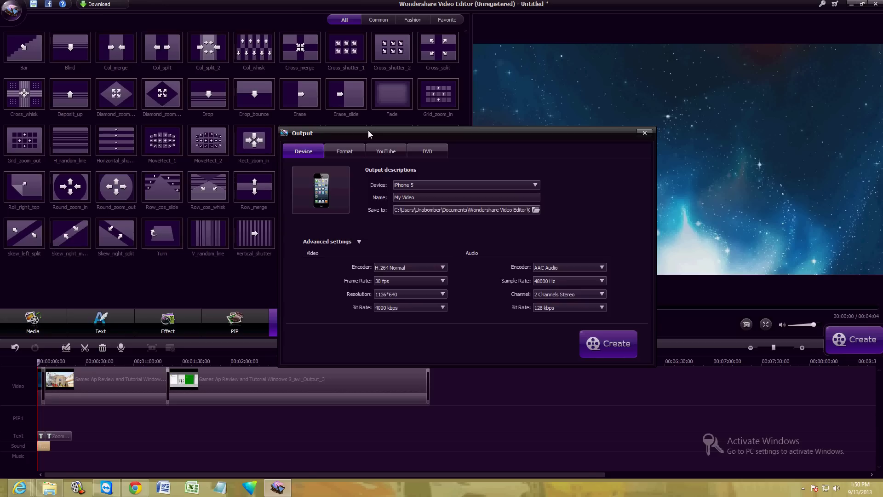
{"action": "left_click", "coordinate": [348, 152]}
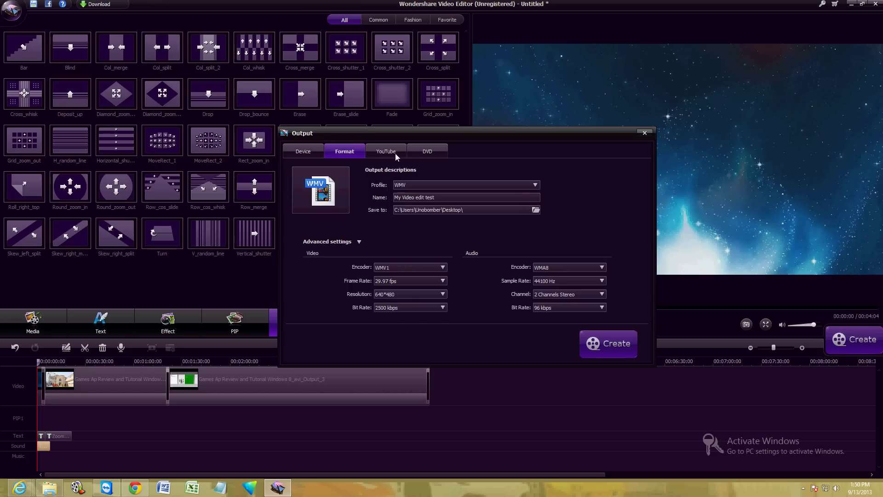
{"action": "left_click", "coordinate": [389, 151]}
{"action": "left_click", "coordinate": [427, 151]}
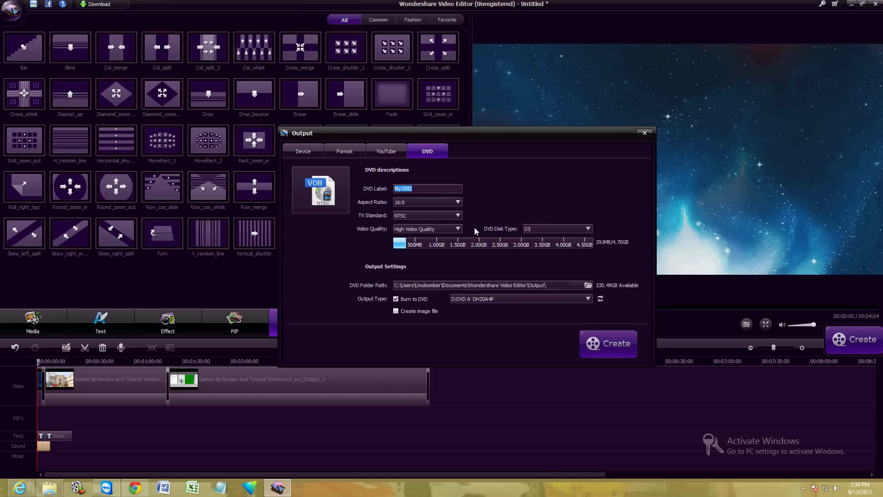
{"action": "left_click", "coordinate": [344, 155]}
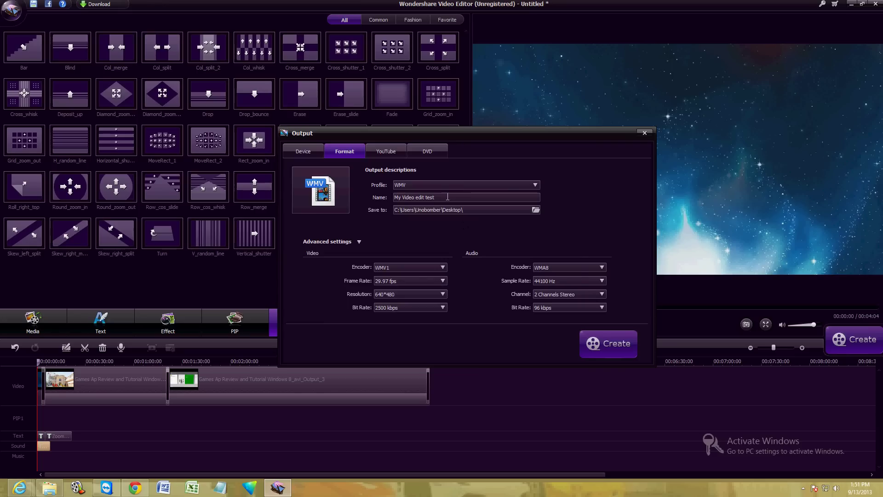
Keep the WMV profile and Desktop save folder, then start creating the movie
{"action": "left_click", "coordinate": [463, 186]}
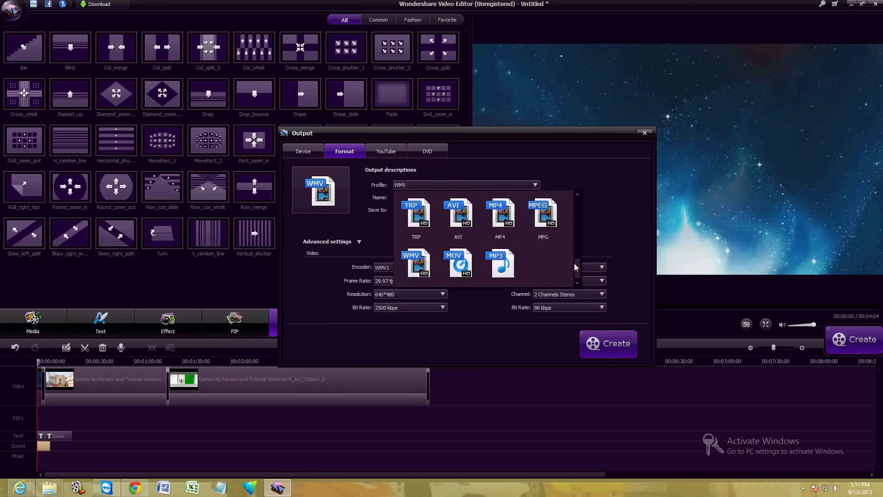
{"action": "left_click", "coordinate": [463, 185]}
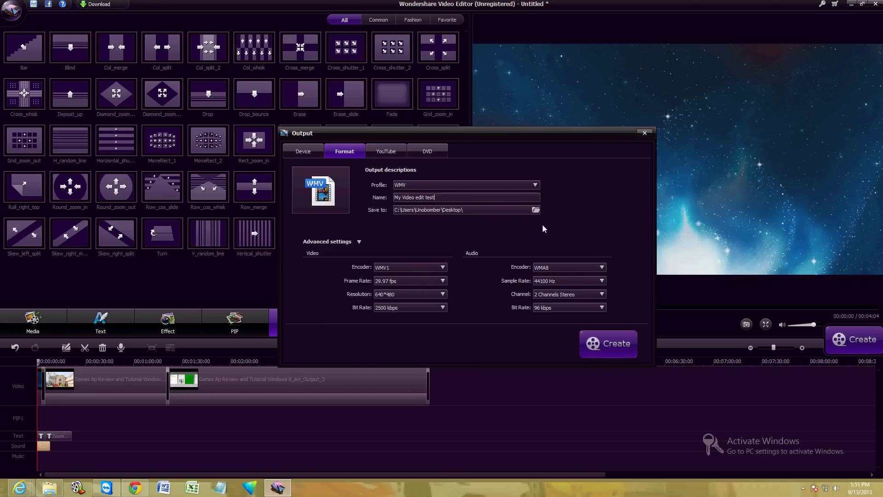
{"action": "left_click", "coordinate": [535, 210]}
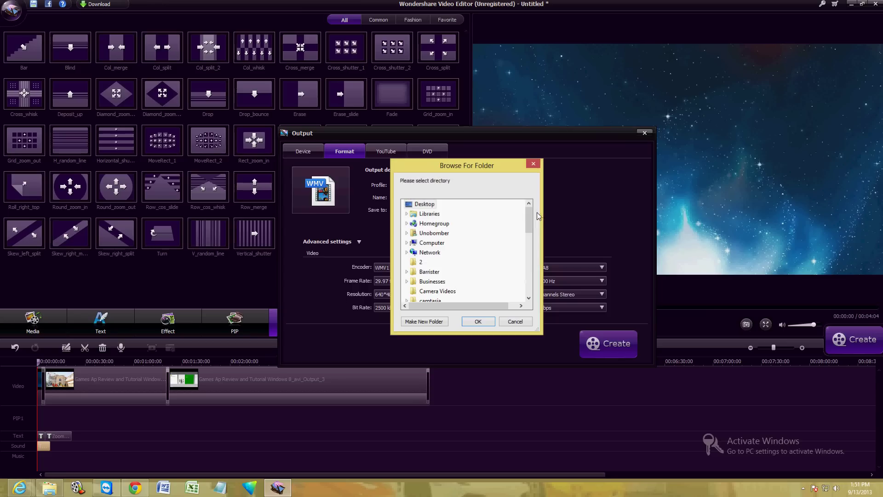
{"action": "scroll", "coordinate": [526, 223], "scroll_direction": "down", "scroll_amount": 2}
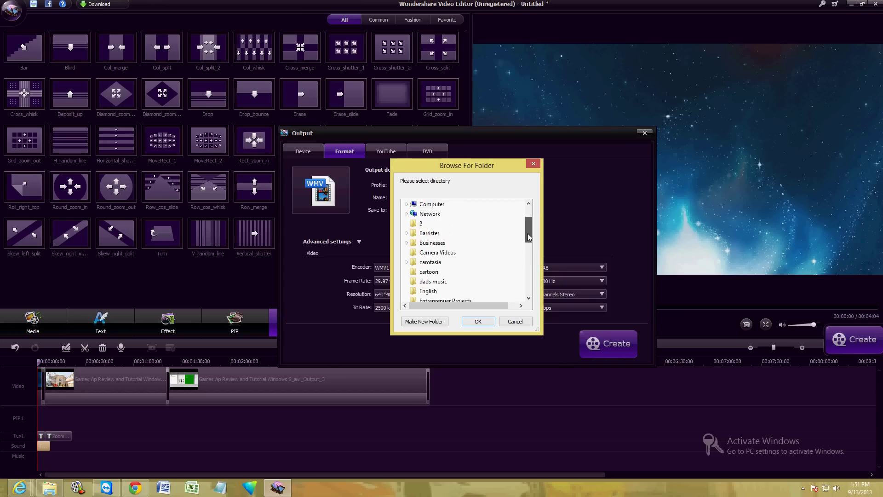
{"action": "left_click", "coordinate": [533, 164]}
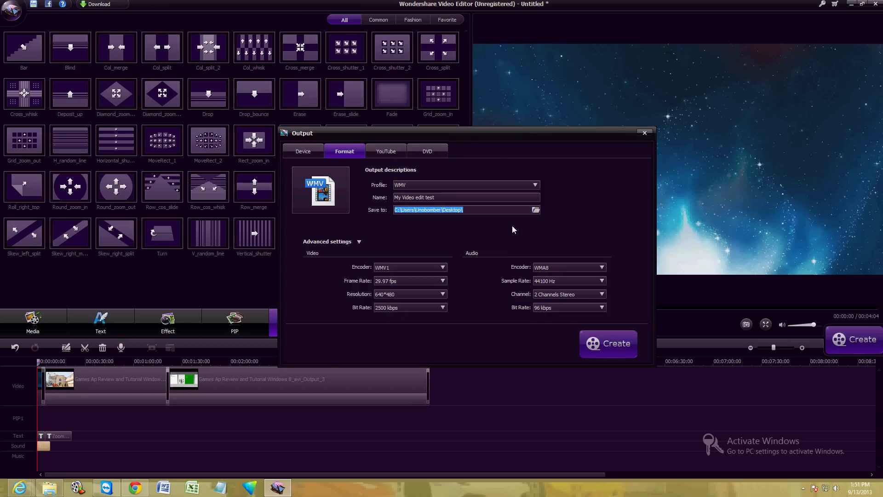
{"action": "left_click", "coordinate": [607, 346]}
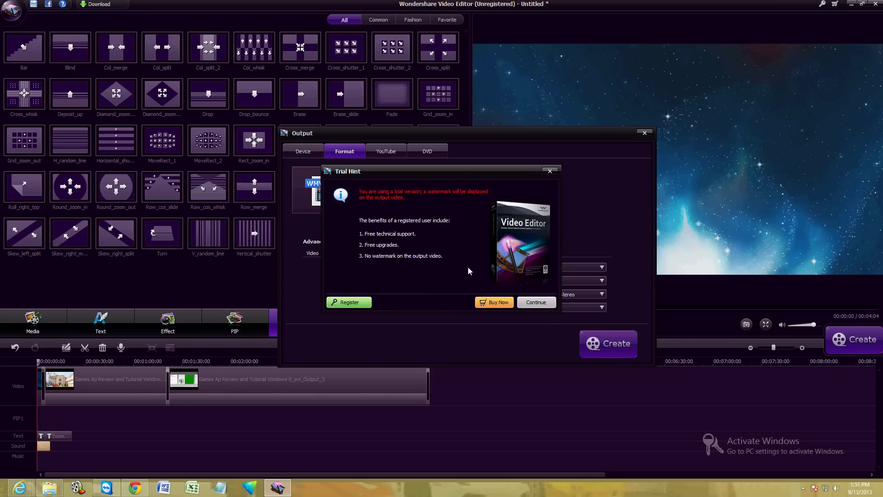
Accept the trial watermark notice with Continue so WMV conversion begins
{"action": "left_click", "coordinate": [535, 302]}
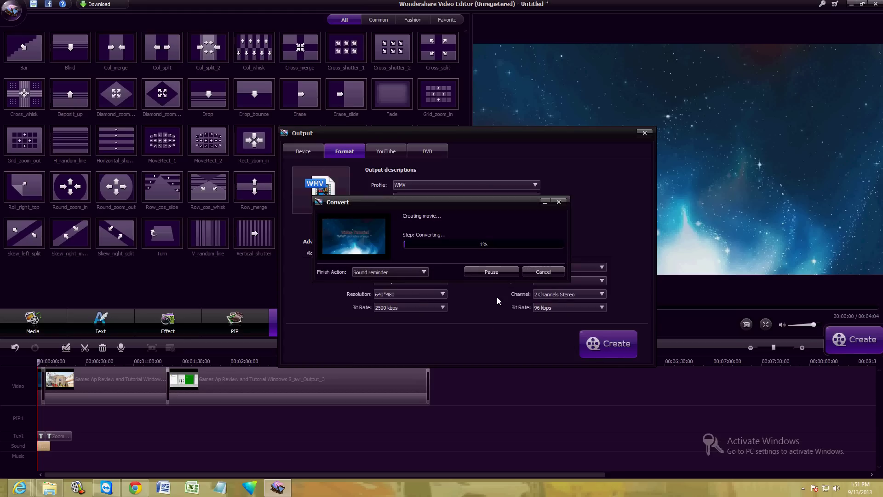